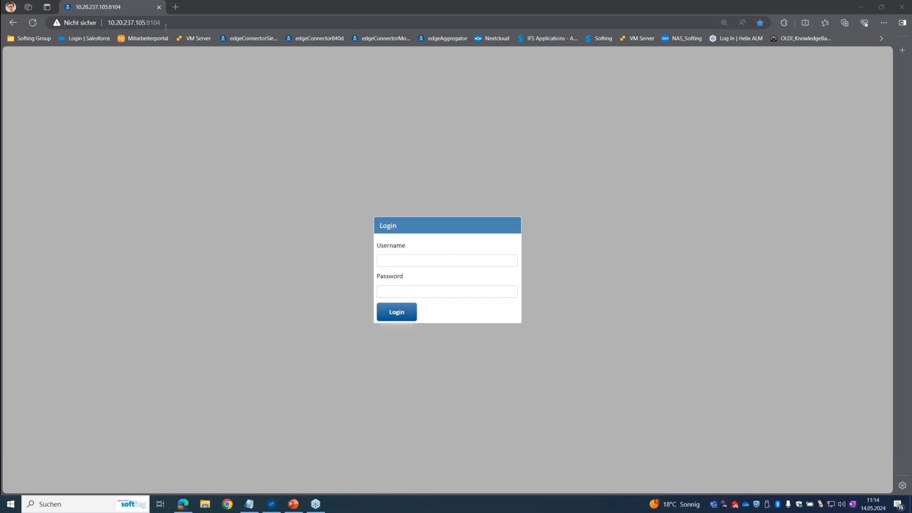
Log in to edgeConnector with the administrator username and its password
{"action": "left_click", "coordinate": [411, 265]}
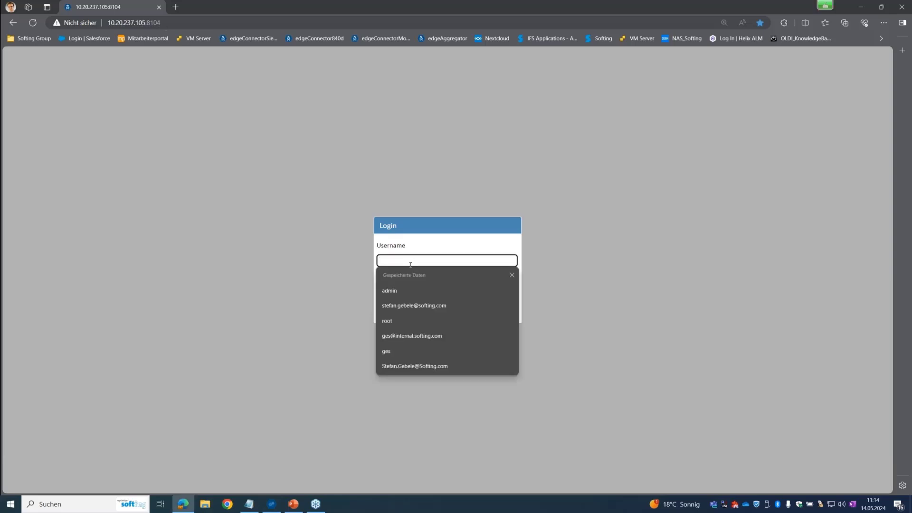
{"action": "type", "text": "admin"}
{"action": "key", "text": "Tab"}
{"action": "type", "text": "admin"}
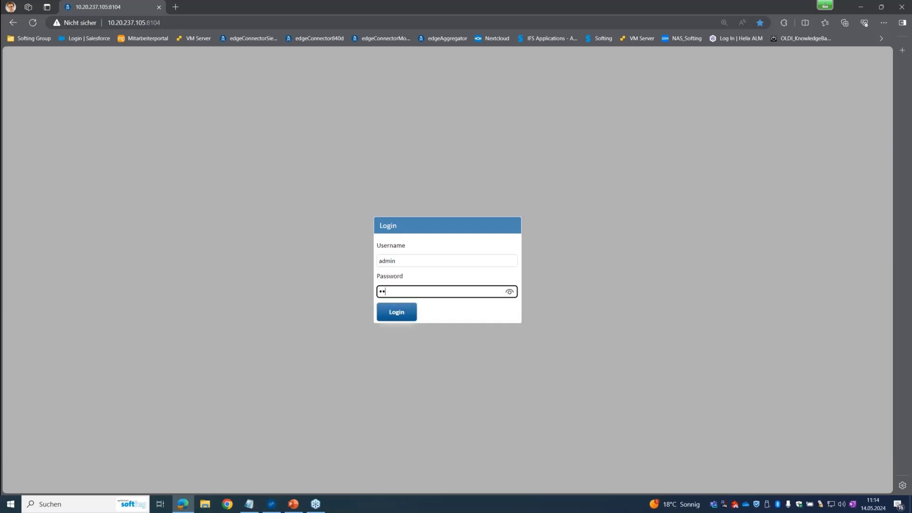
{"action": "key", "text": "Return"}
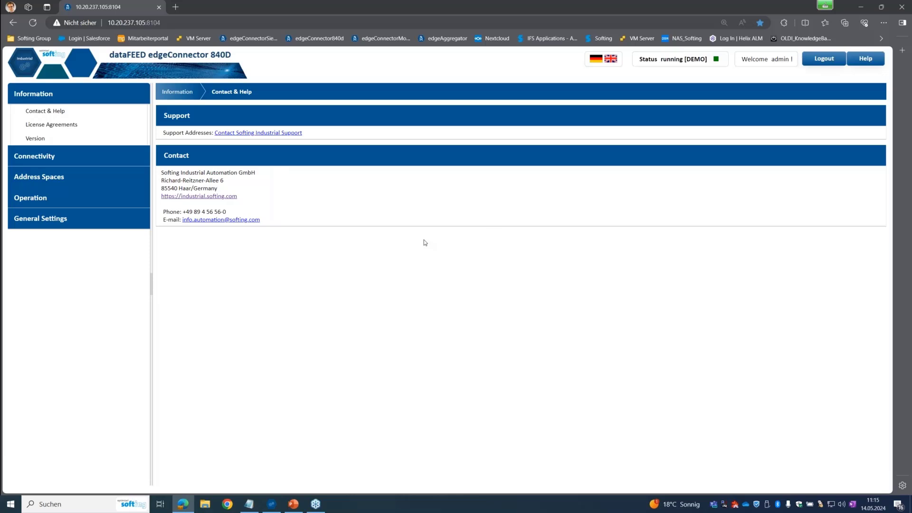
Open the Siemens SINUMERIK 840D connections list under Connectivity > Controller
{"action": "left_click", "coordinate": [44, 157]}
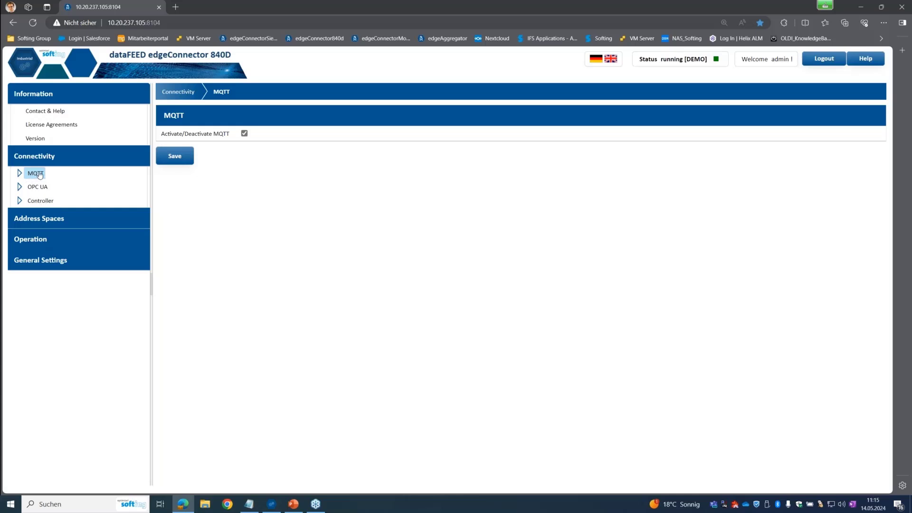
{"action": "left_click", "coordinate": [41, 201]}
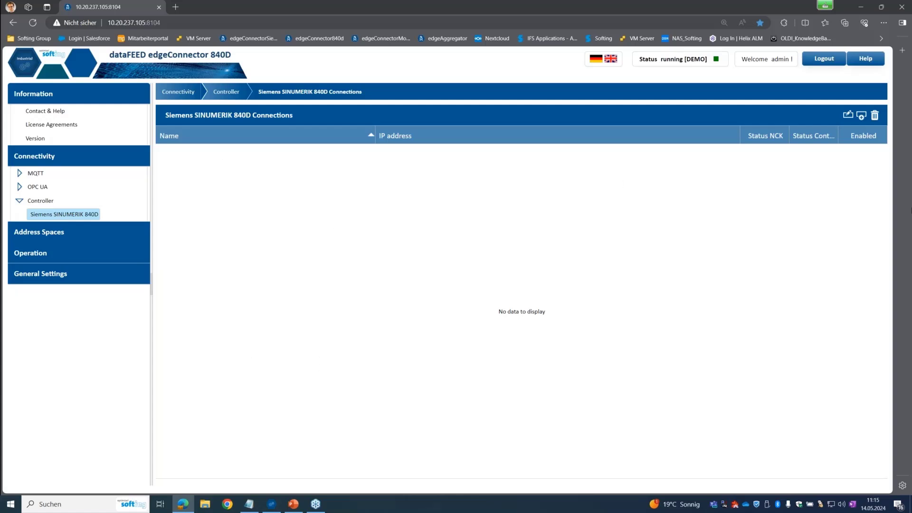
Add a new controller connection and name it 'Solution Line' from the autofill list
{"action": "left_click", "coordinate": [863, 117]}
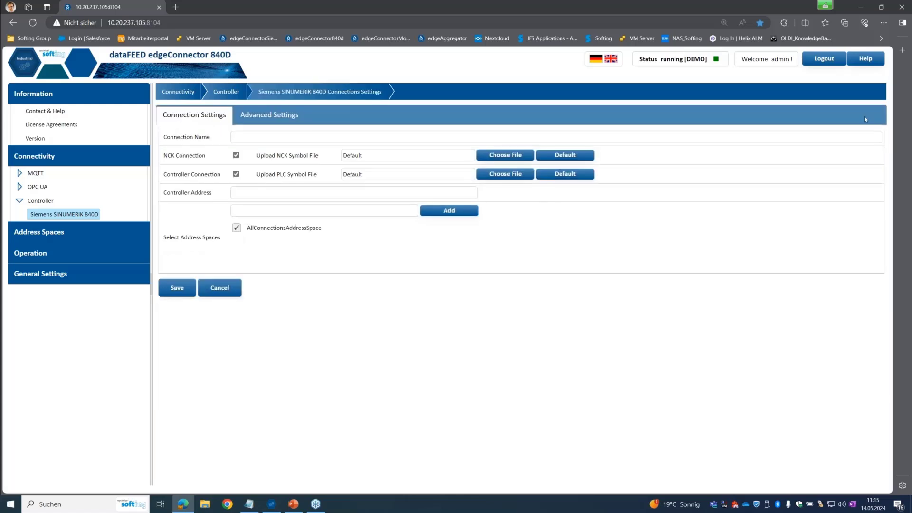
{"action": "left_click", "coordinate": [262, 139]}
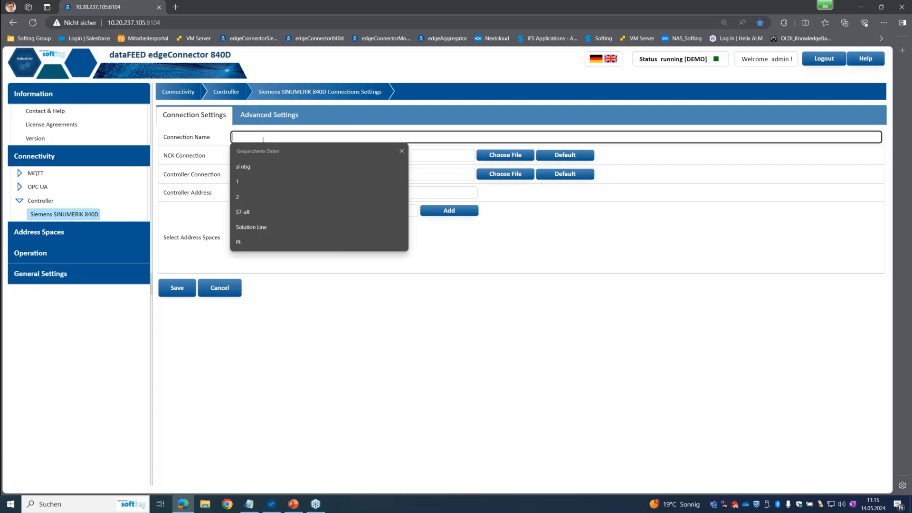
{"action": "type", "text": "Sl"}
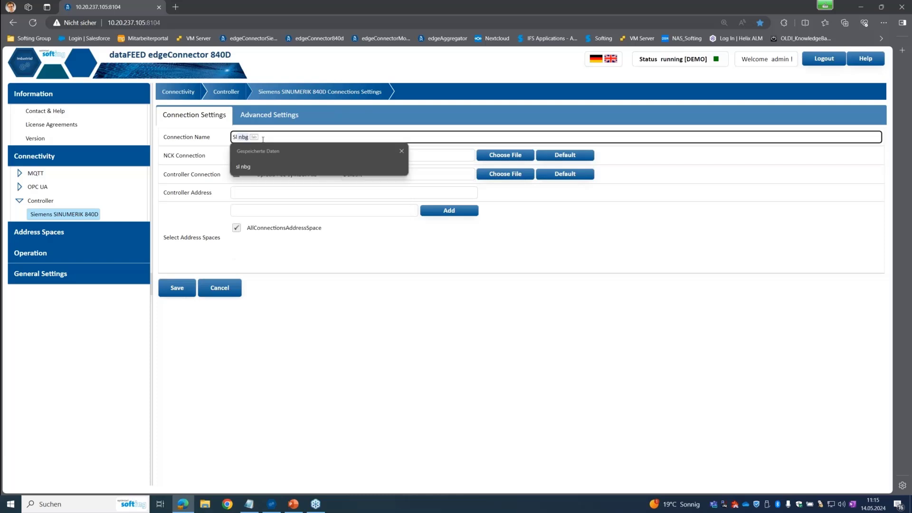
{"action": "key", "text": "BackSpace"}
{"action": "type", "text": "ol"}
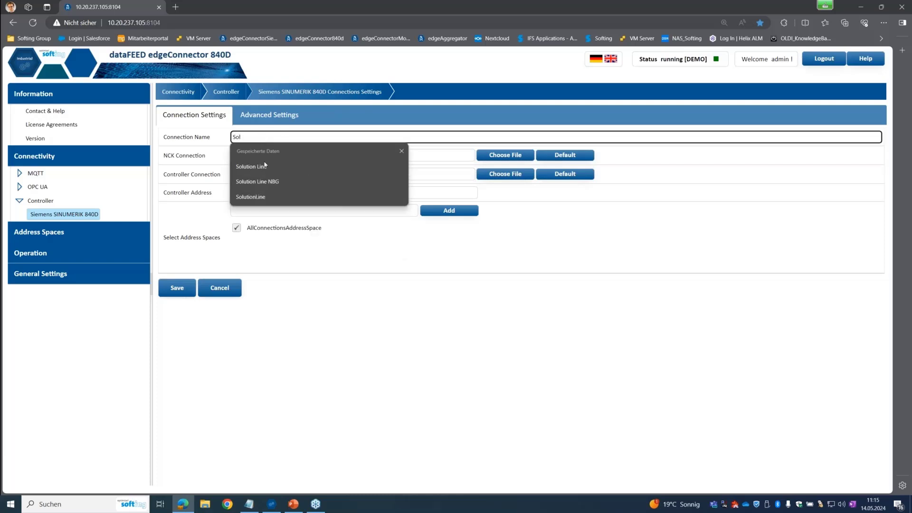
{"action": "left_click", "coordinate": [265, 166]}
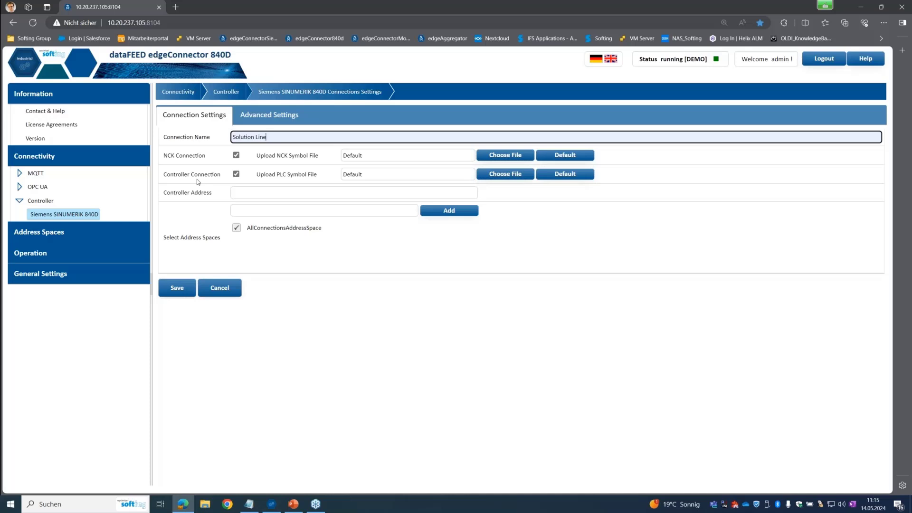
{"action": "left_click", "coordinate": [241, 176]}
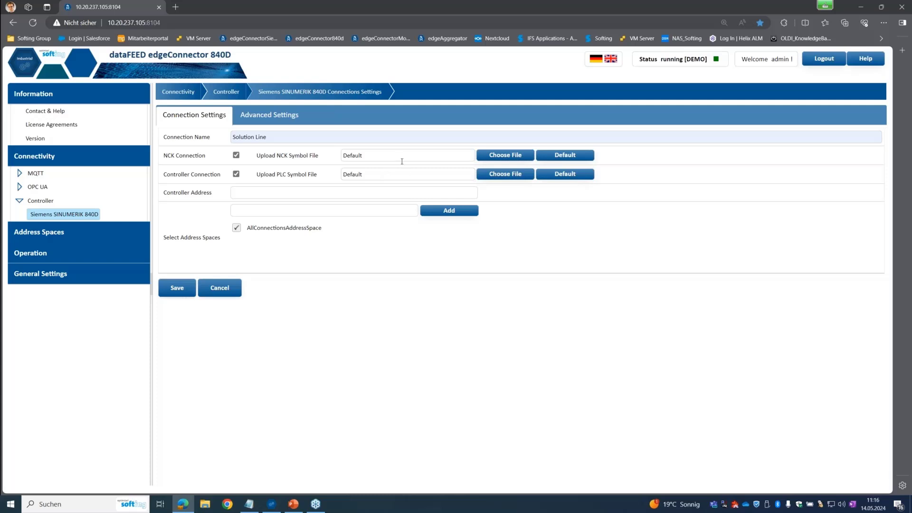
Load 'Softing_Standard_SINUMERIK-NCK_v2 - Webinar.awl' as the connection's NCK symbol file
{"action": "left_click", "coordinate": [512, 157]}
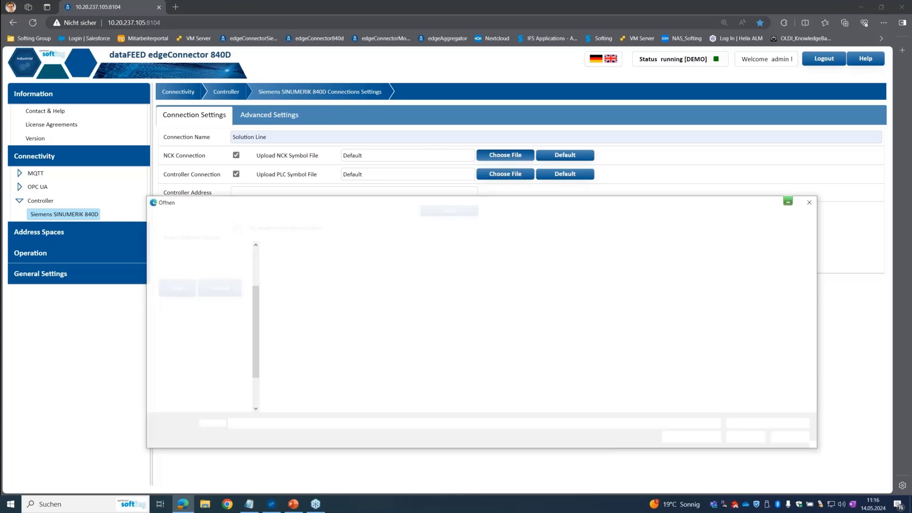
{"action": "left_click", "coordinate": [372, 289]}
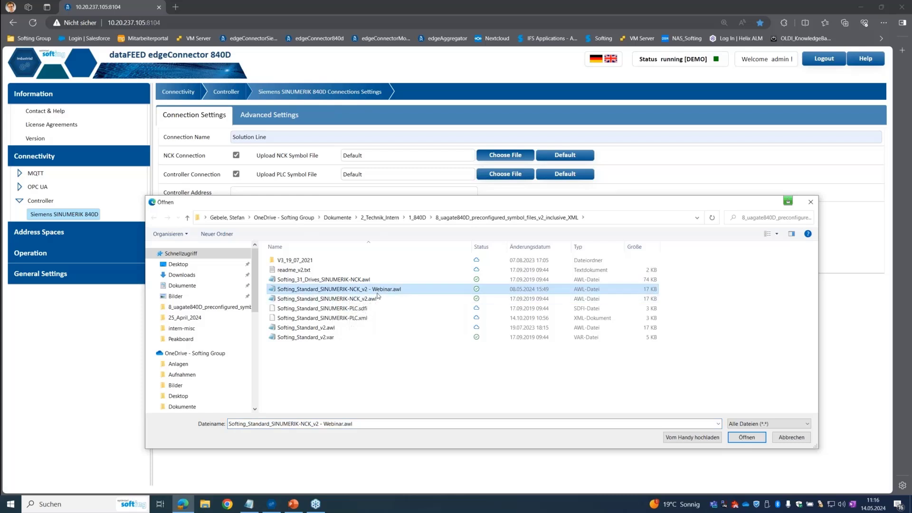
{"action": "left_click", "coordinate": [638, 422]}
{"action": "key", "text": "Return"}
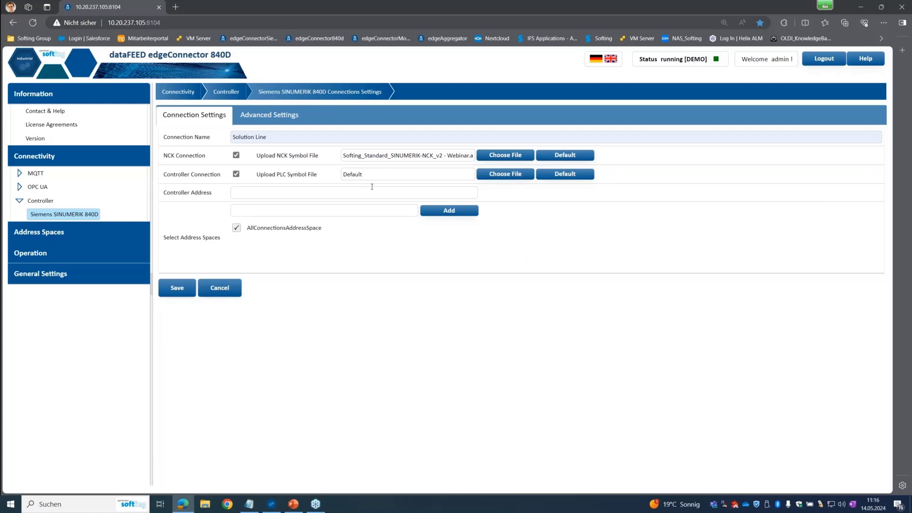
Set the controller address to 10.30.237.28 and view the Advanced Settings
{"action": "left_click", "coordinate": [262, 194]}
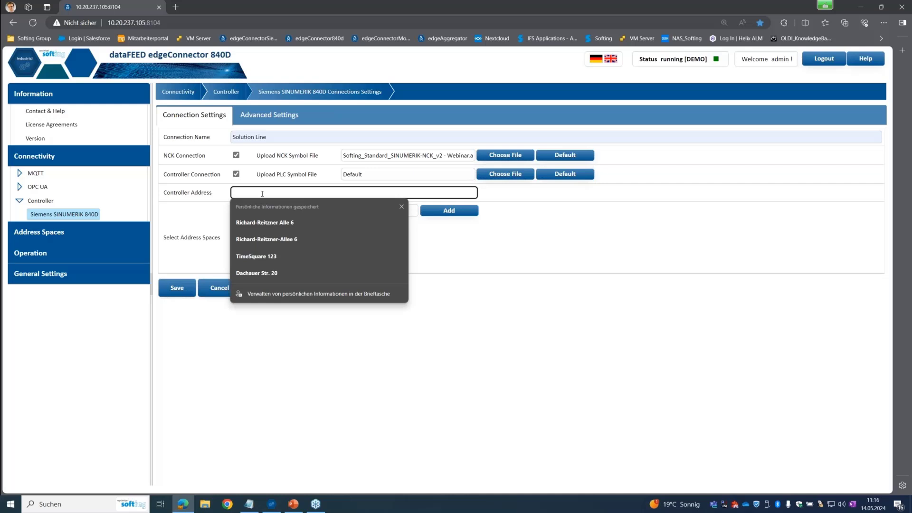
{"action": "type", "text": "10"}
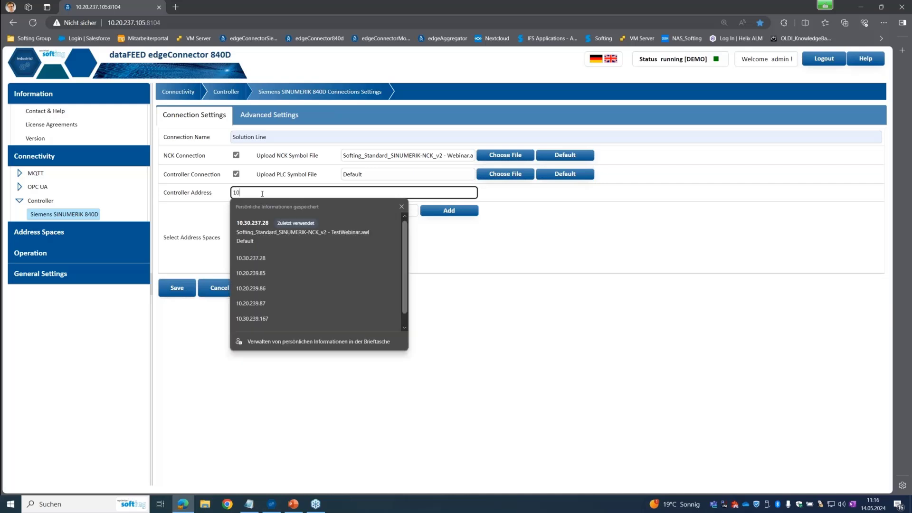
{"action": "type", "text": ".30.237.28"}
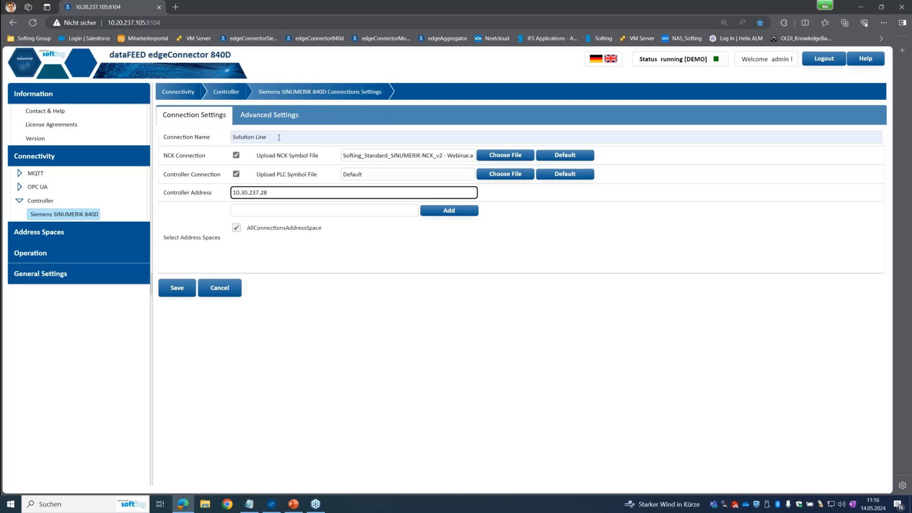
{"action": "left_click", "coordinate": [277, 120]}
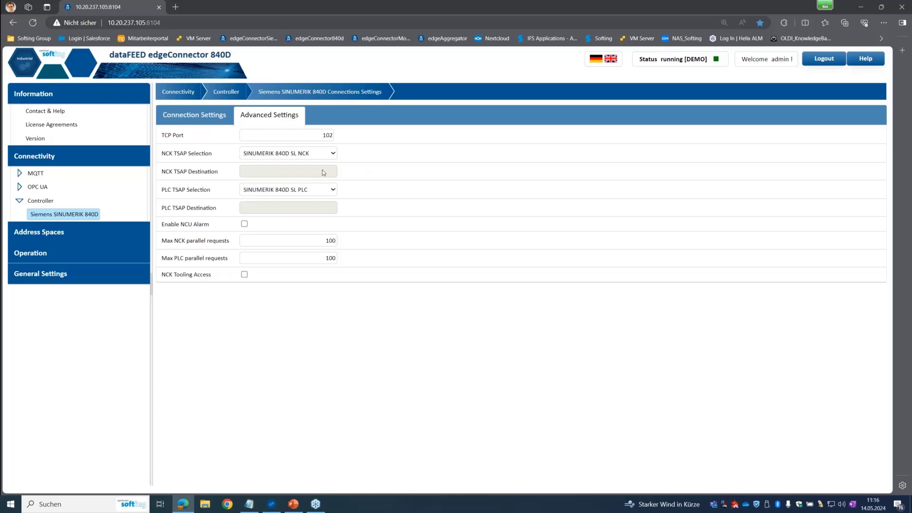
Keep SL for the NCK and PLC TSAPs, and enable NCU alarms and NCK tooling access
{"action": "left_click", "coordinate": [315, 156]}
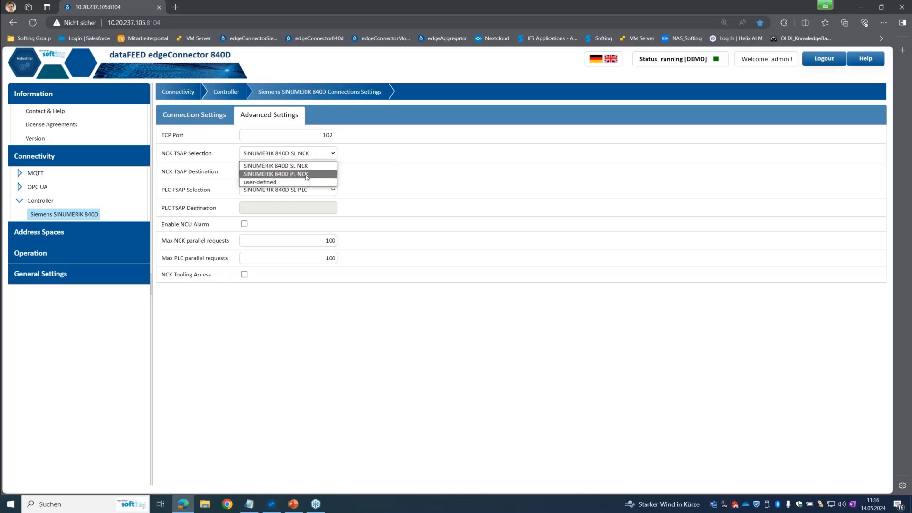
{"action": "left_click", "coordinate": [303, 166]}
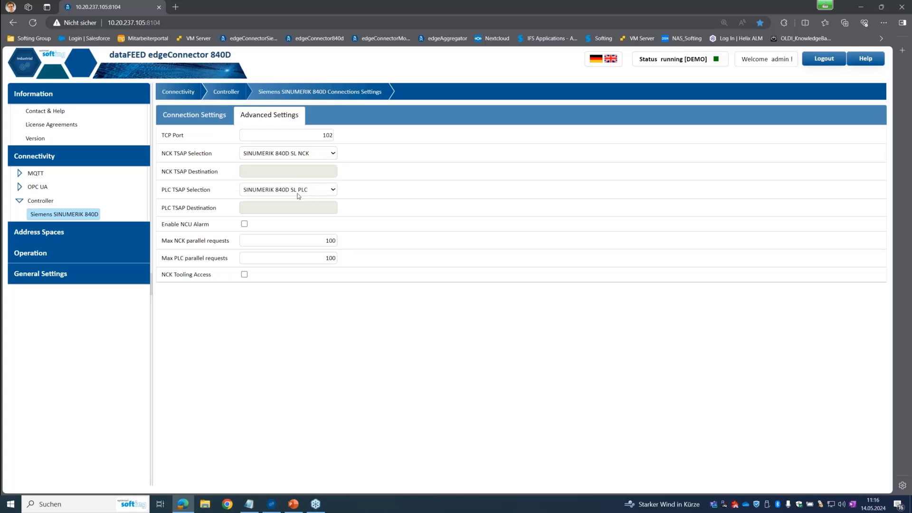
{"action": "left_click", "coordinate": [298, 195]}
{"action": "left_click", "coordinate": [468, 175]}
{"action": "left_click", "coordinate": [244, 225]}
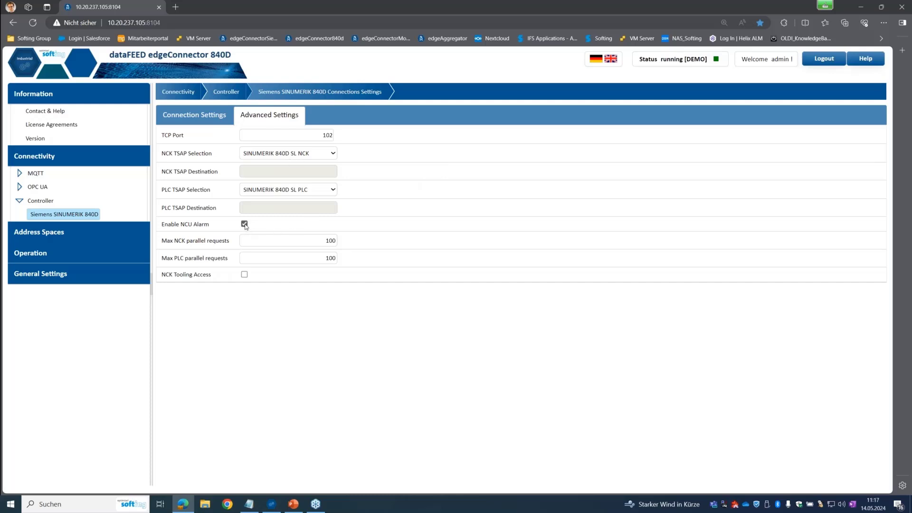
{"action": "left_click", "coordinate": [244, 275]}
Save the Solution Line connection from the Connection Settings tab
{"action": "left_click", "coordinate": [185, 118]}
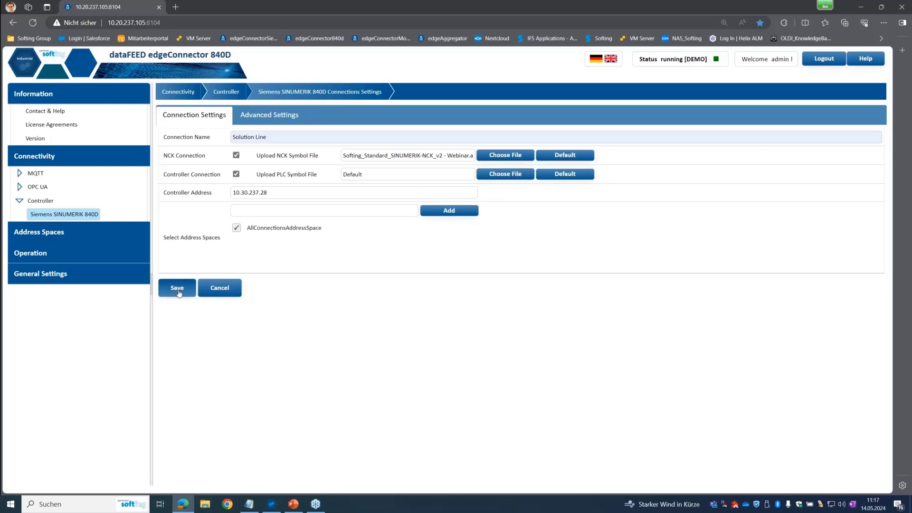
{"action": "left_click", "coordinate": [178, 288]}
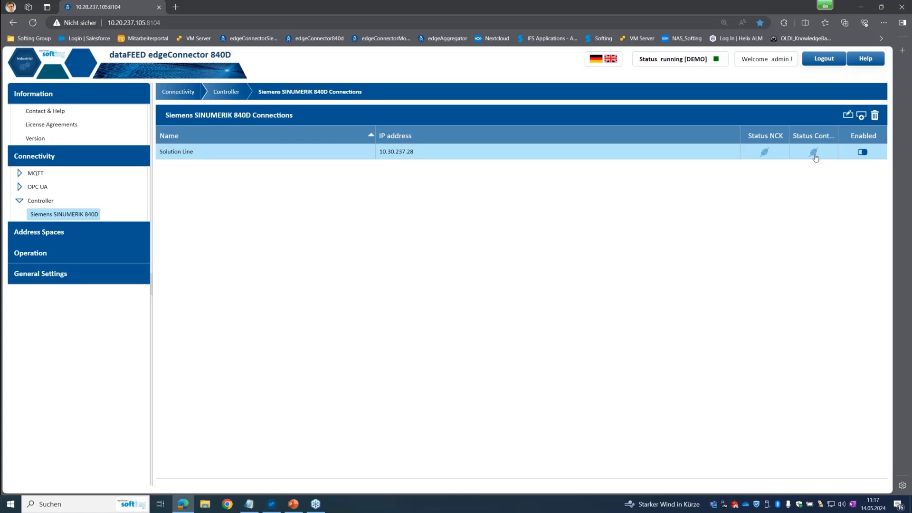
{"action": "mouse_move", "coordinate": [816, 158]}
Review and save the Default endpoint's settings under OPC UA Server Endpoints
{"action": "left_click", "coordinate": [38, 187]}
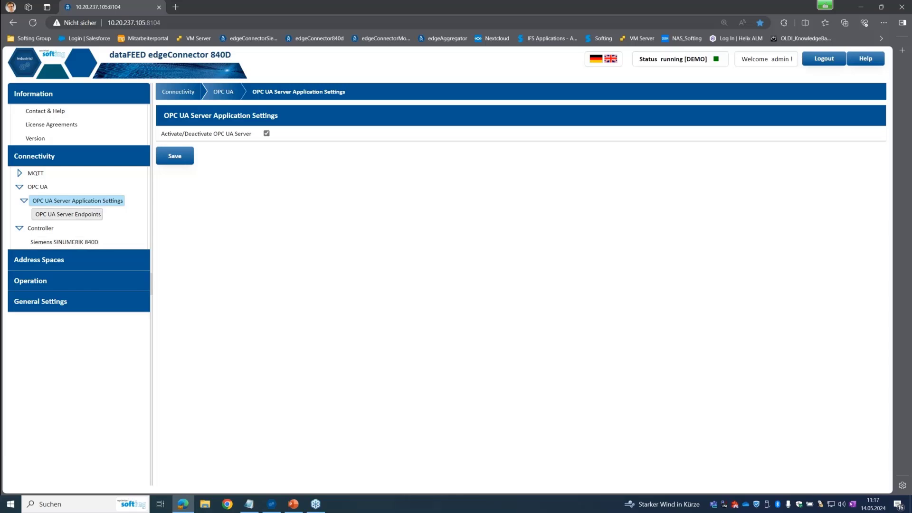
{"action": "left_click", "coordinate": [74, 214]}
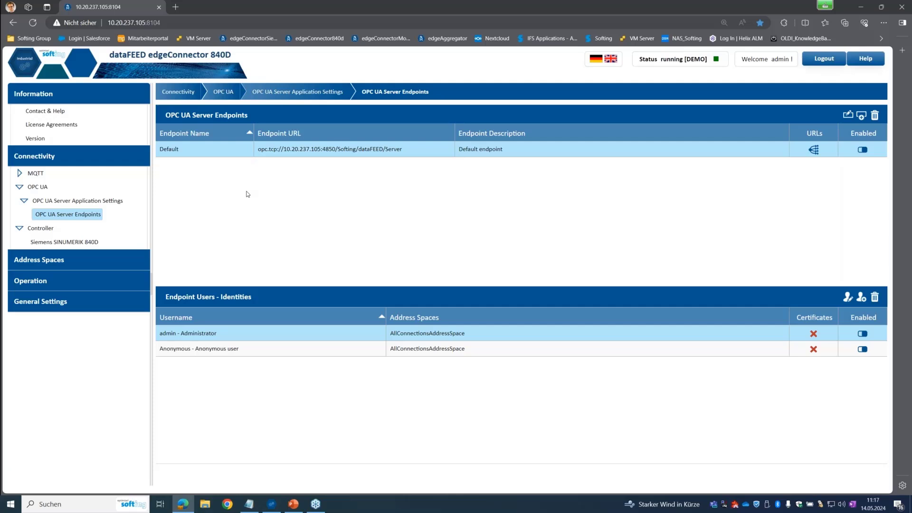
{"action": "double_click", "coordinate": [320, 152]}
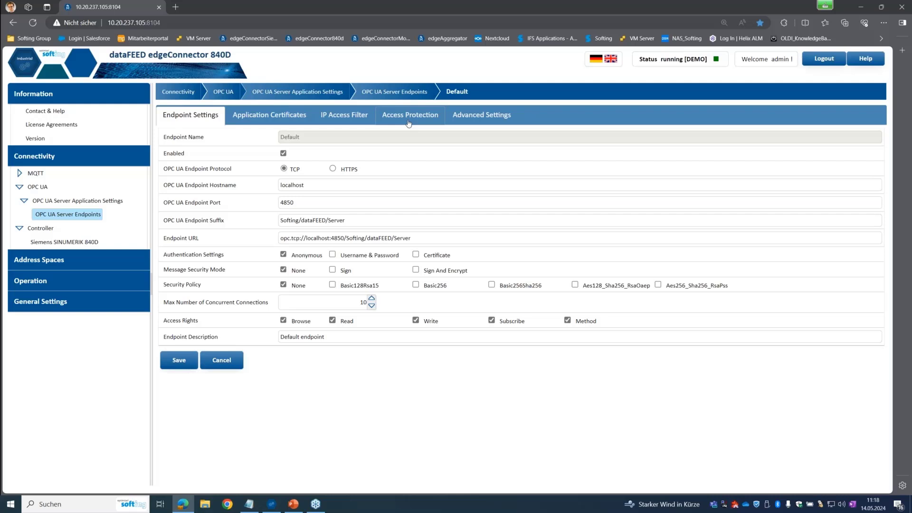
{"action": "left_click", "coordinate": [184, 366]}
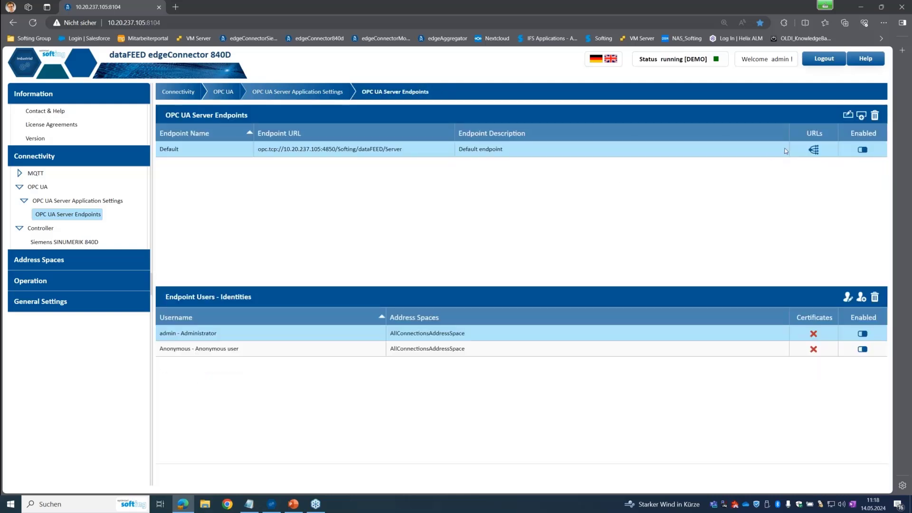
Copy the Default endpoint URL opc.tcp://10.20.237.105:4850/Softing/dataFEED/Server from its URL list
{"action": "left_click", "coordinate": [814, 149]}
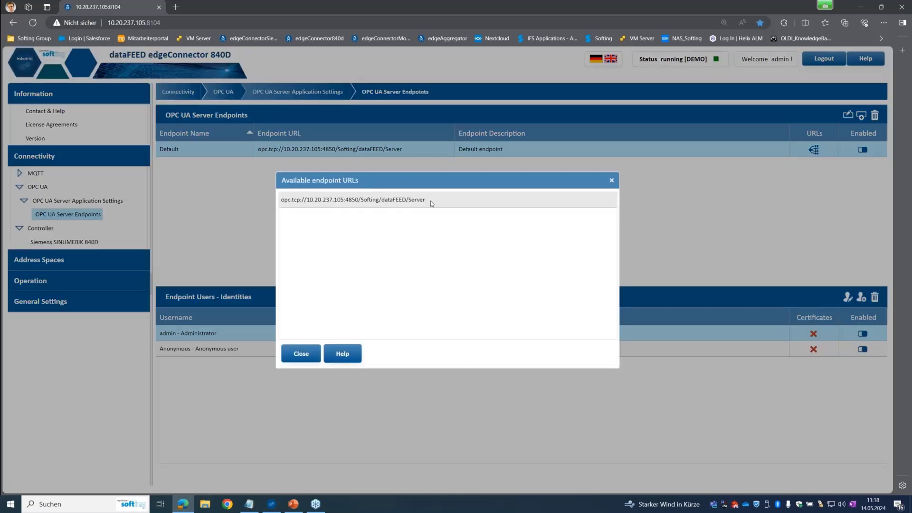
{"action": "left_click_drag", "start_coordinate": [431, 203], "coordinate": [280, 201]}
{"action": "key", "text": "ctrl+c"}
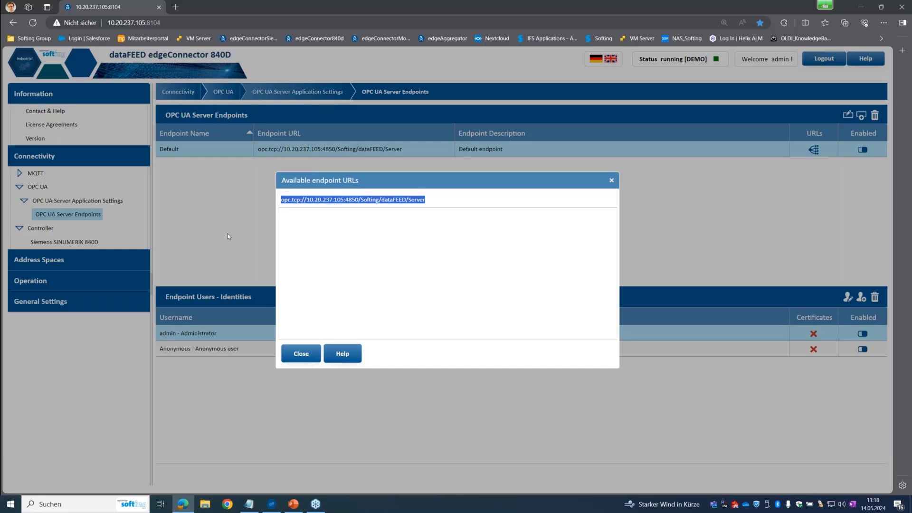
{"action": "left_click", "coordinate": [304, 354]}
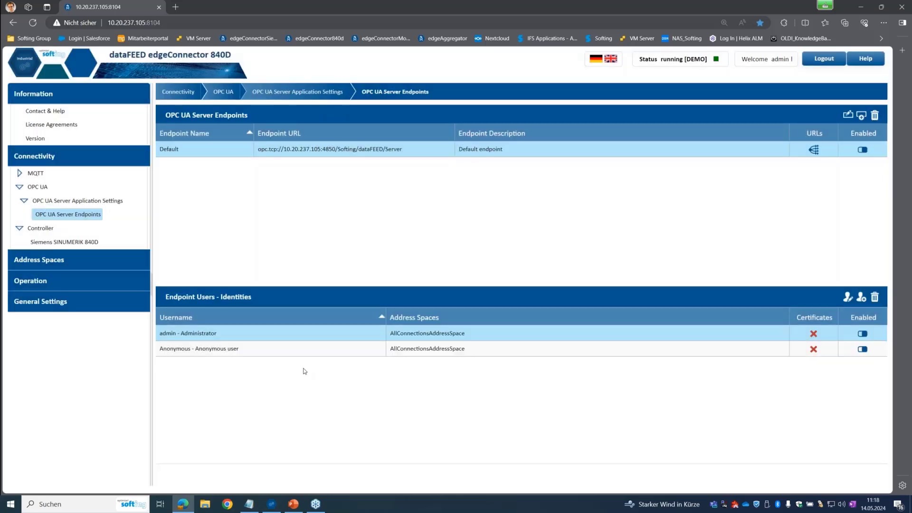
Delete the old client session and add a validated new one using the pasted endpoint URL
{"action": "left_click", "coordinate": [276, 503]}
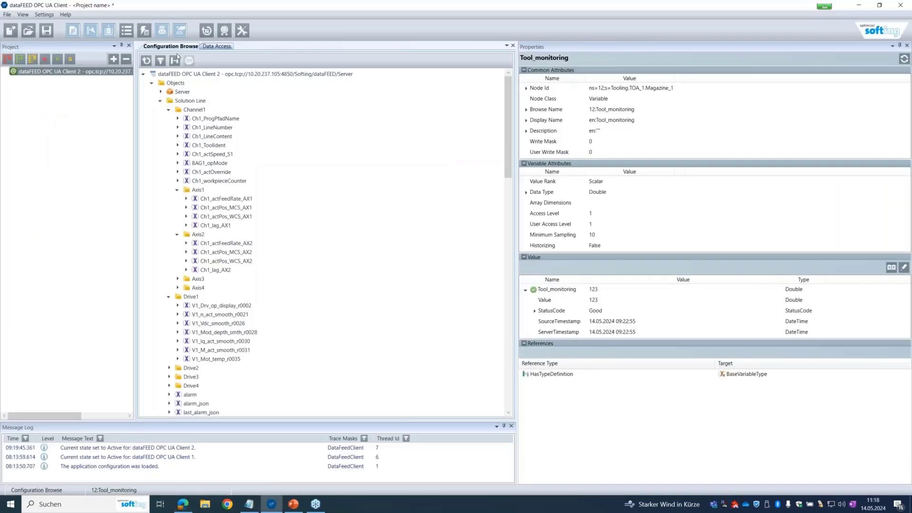
{"action": "left_click", "coordinate": [126, 60]}
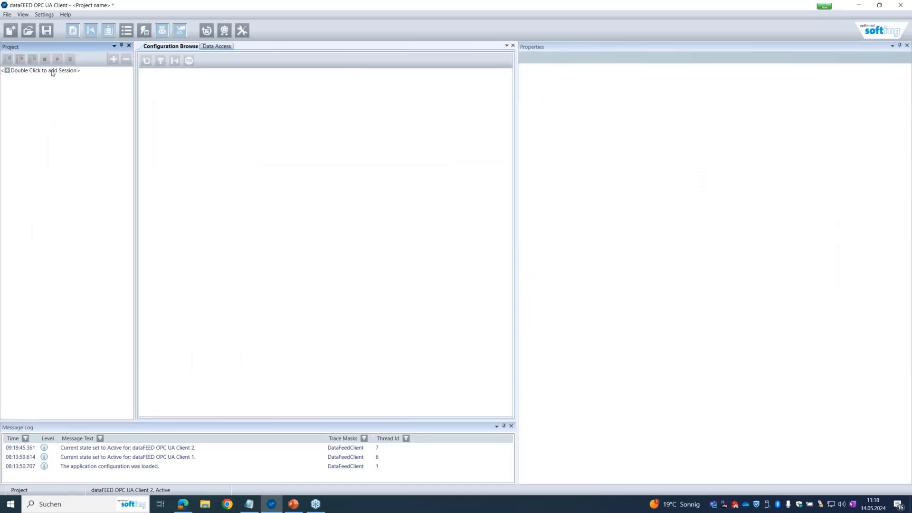
{"action": "double_click", "coordinate": [52, 71]}
{"action": "left_click", "coordinate": [514, 178]}
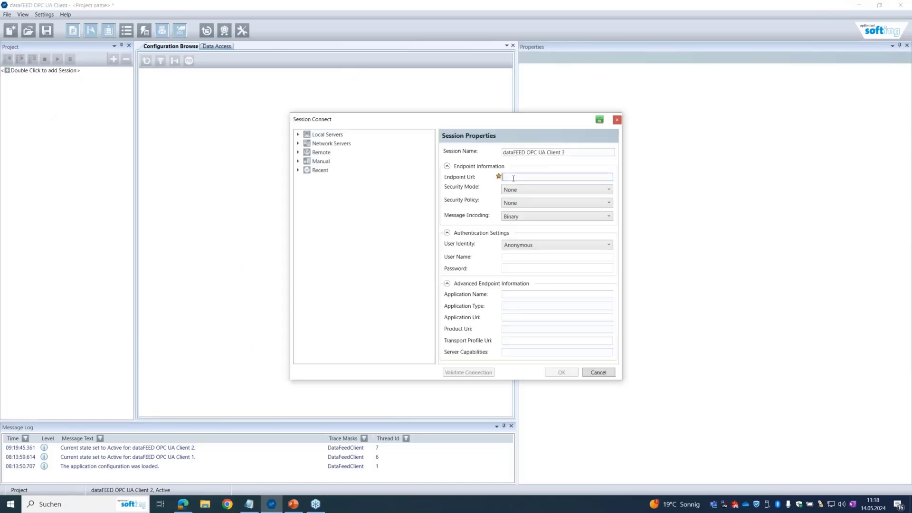
{"action": "key", "text": "ctrl+v"}
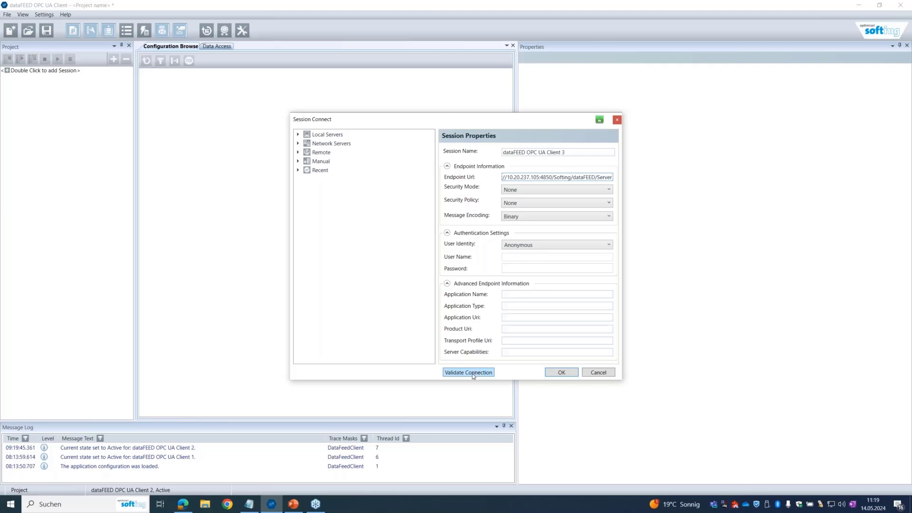
{"action": "left_click", "coordinate": [472, 372]}
{"action": "left_click", "coordinate": [565, 373]}
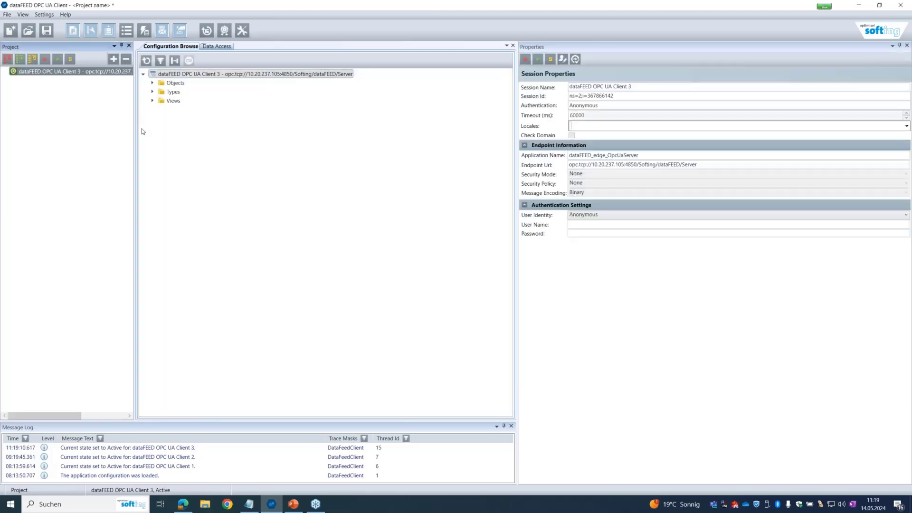
Expand Solution Line-PLC > DB_NCK > DB_KANAL1 and check its E_Prog status variables
{"action": "left_click_drag", "start_coordinate": [135, 132], "coordinate": [163, 121]}
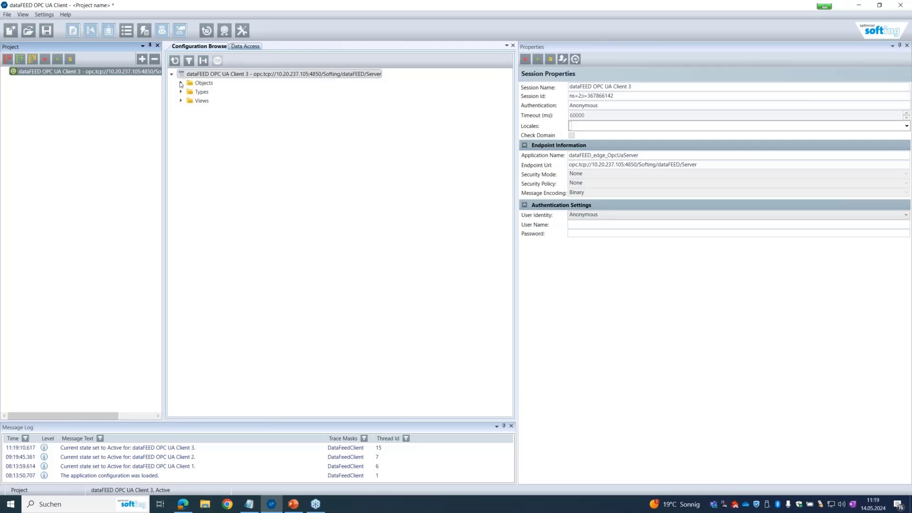
{"action": "left_click", "coordinate": [180, 83]}
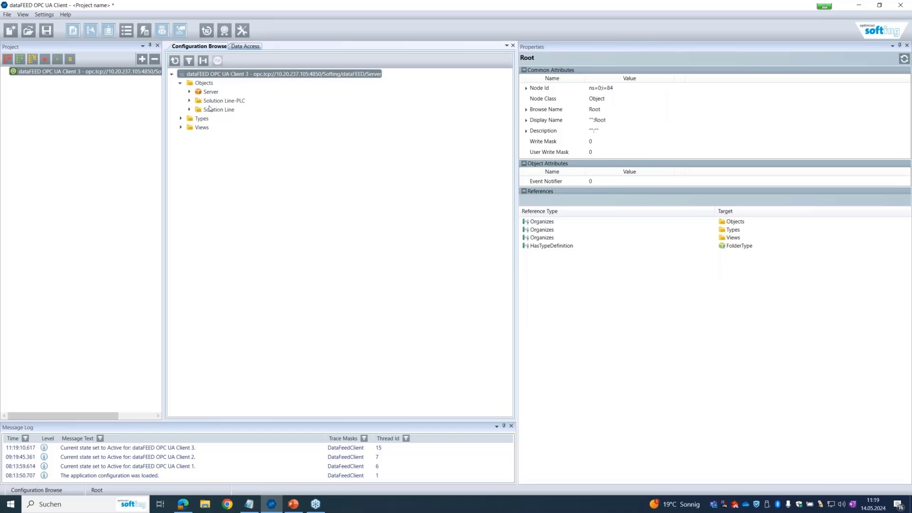
{"action": "left_click", "coordinate": [189, 102]}
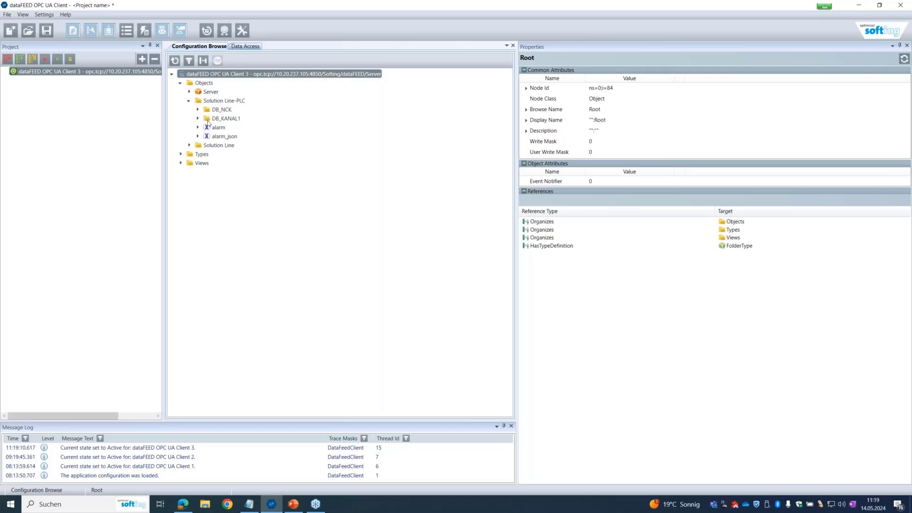
{"action": "left_click", "coordinate": [197, 109]}
{"action": "left_click", "coordinate": [198, 127]}
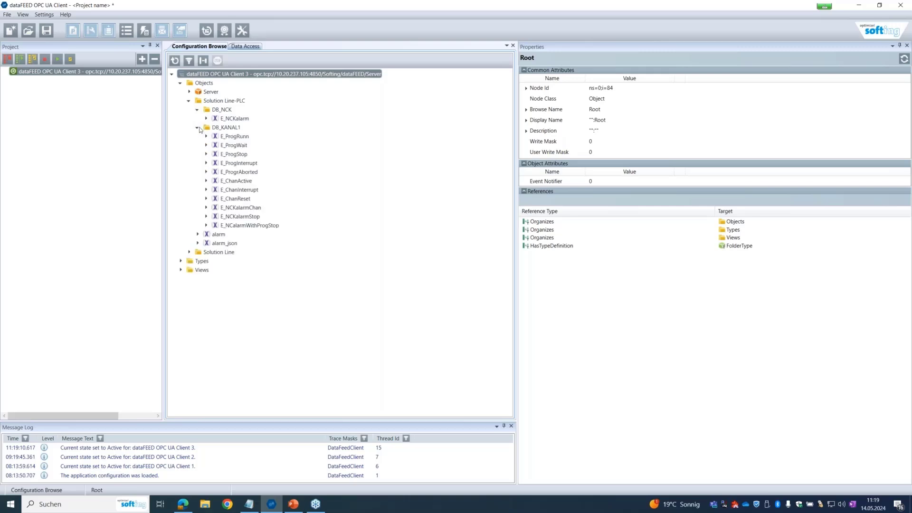
{"action": "left_click", "coordinate": [236, 137]}
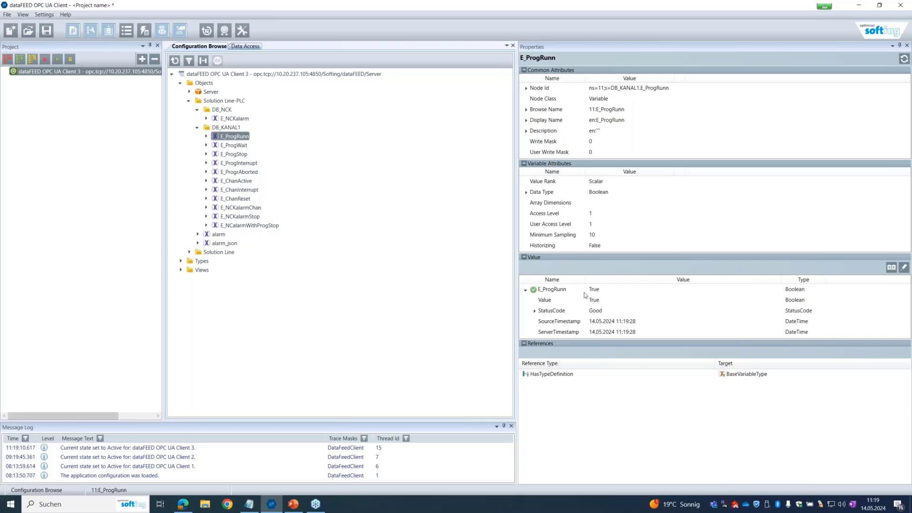
{"action": "left_click", "coordinate": [240, 146]}
{"action": "left_click", "coordinate": [244, 155]}
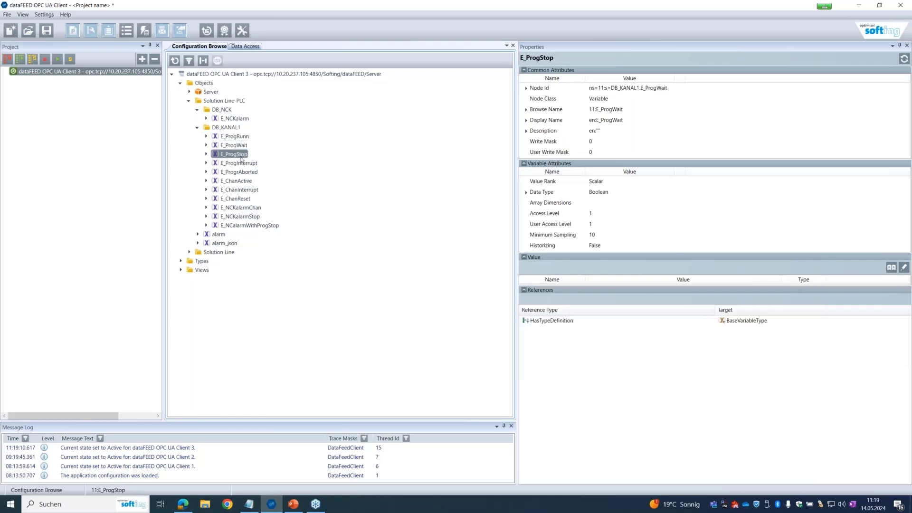
{"action": "left_click", "coordinate": [253, 164]}
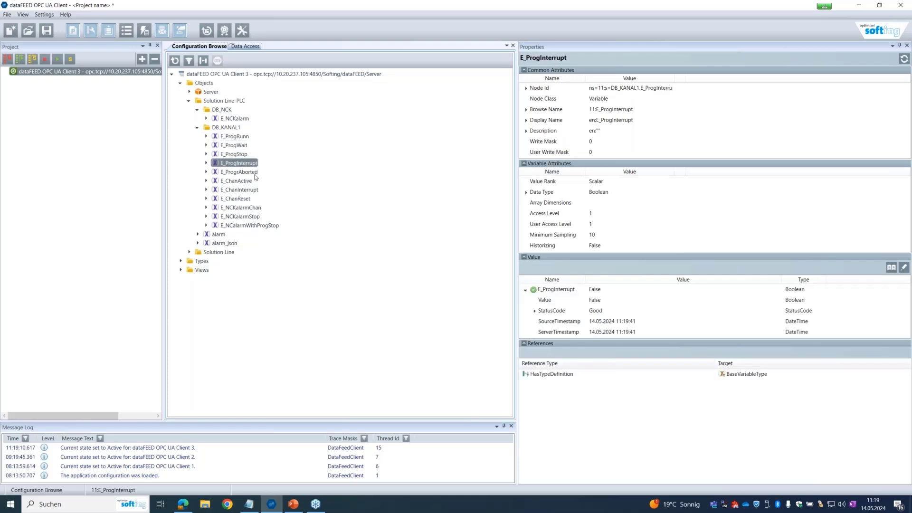
{"action": "left_click", "coordinate": [255, 174]}
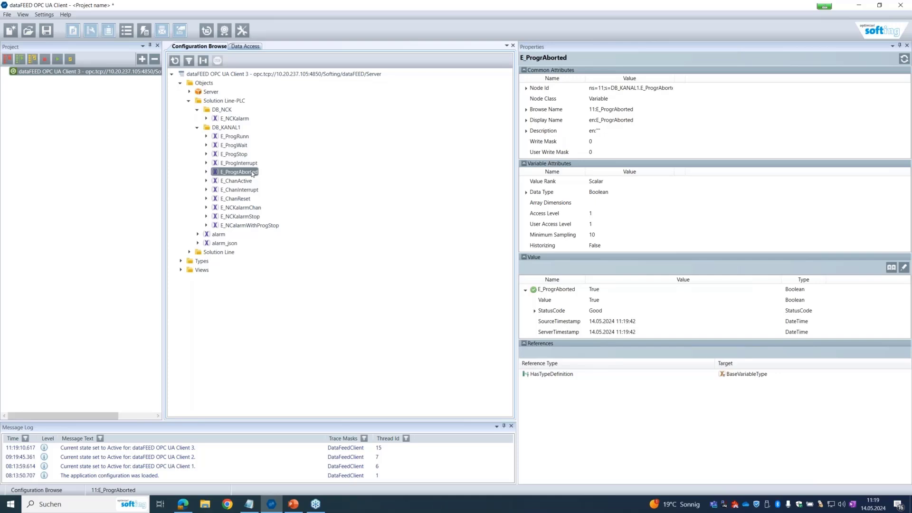
{"action": "left_click", "coordinate": [242, 147]}
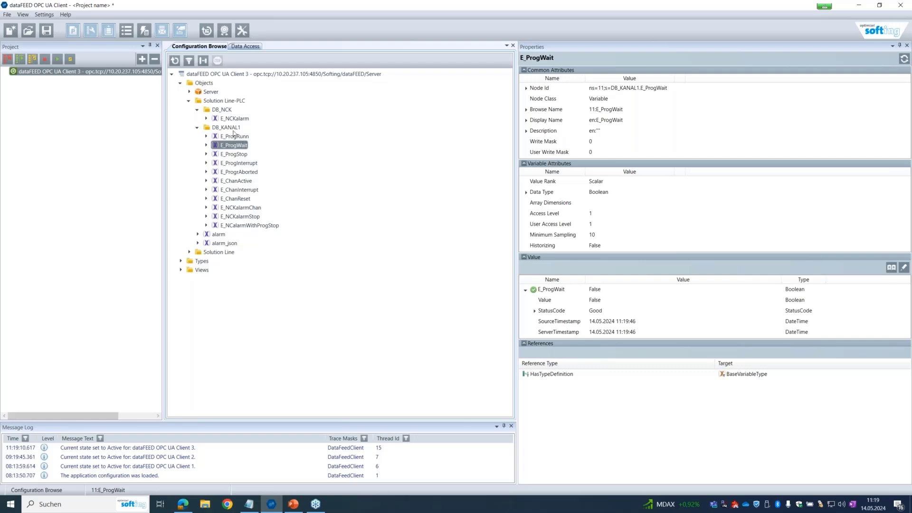
Expand Solution Line > Channel1 and read its program, line, tool and workpiece-counter values
{"action": "left_click", "coordinate": [189, 252]}
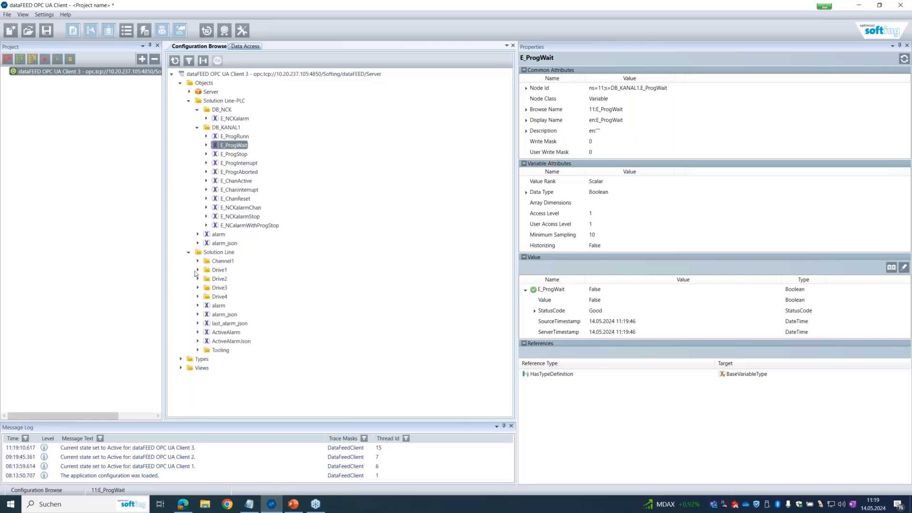
{"action": "left_click", "coordinate": [197, 261]}
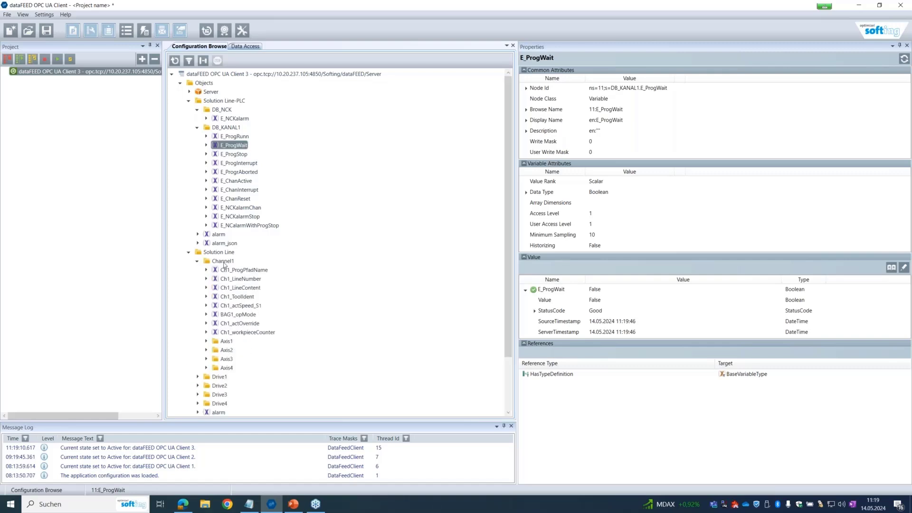
{"action": "left_click", "coordinate": [256, 271]}
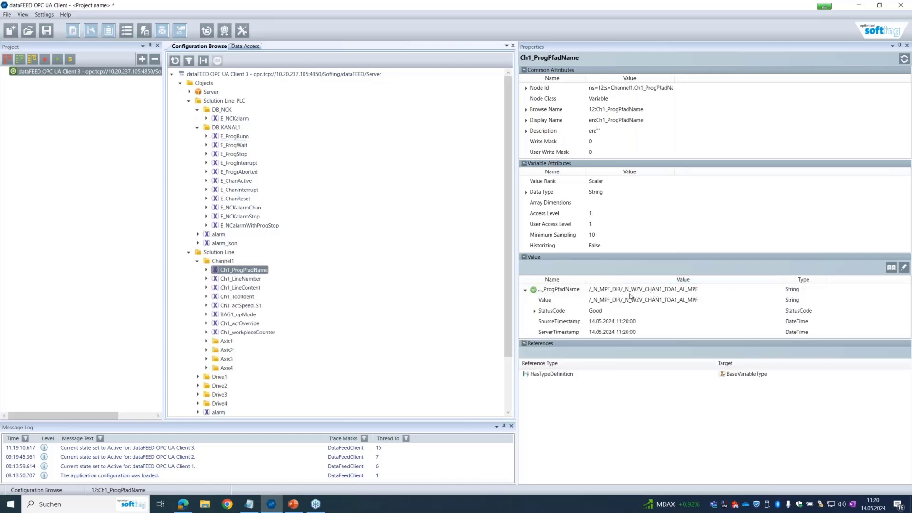
{"action": "left_click", "coordinate": [250, 282]}
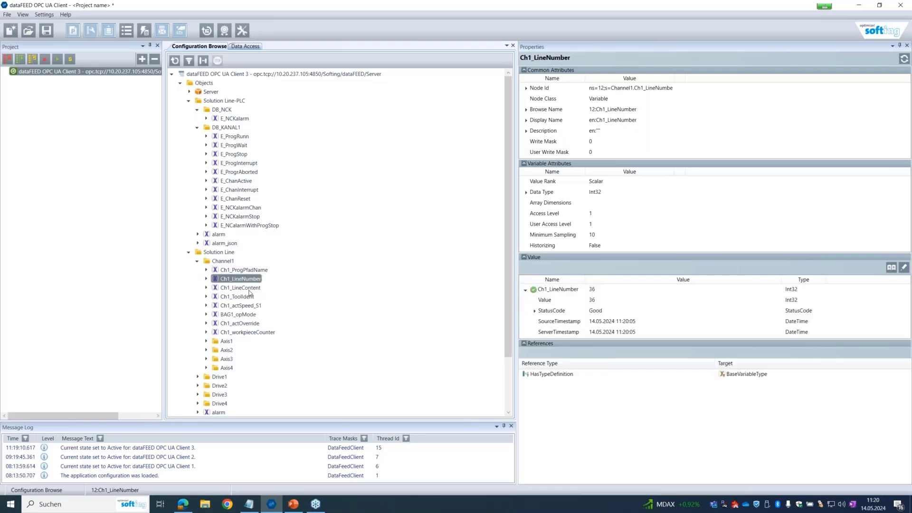
{"action": "left_click", "coordinate": [248, 288]}
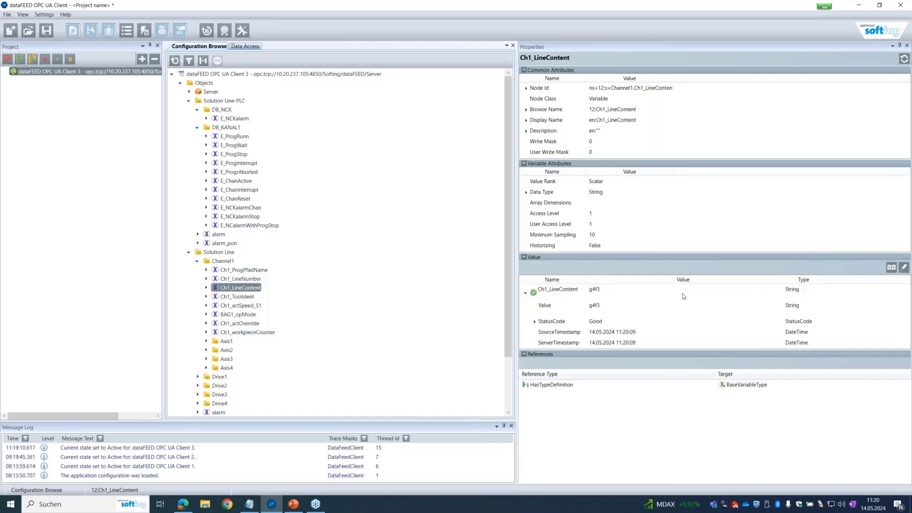
{"action": "left_click", "coordinate": [891, 268]}
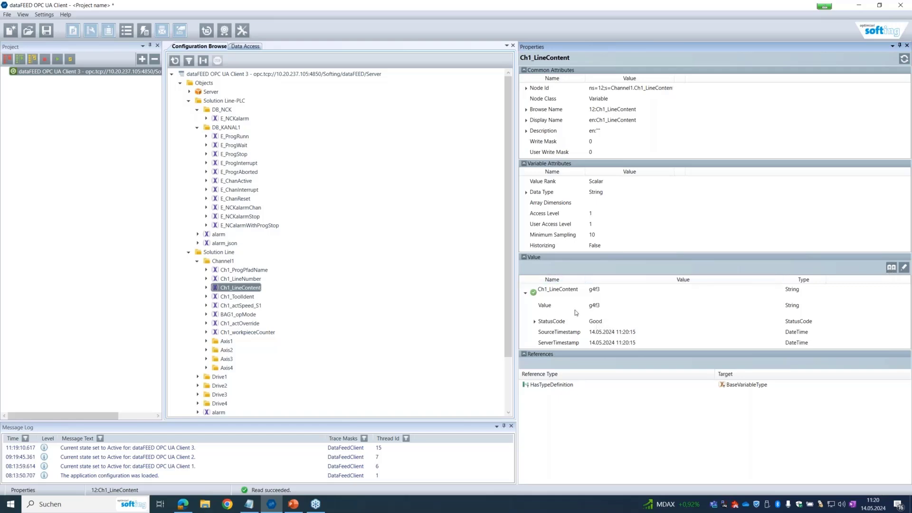
{"action": "left_click", "coordinate": [240, 299]}
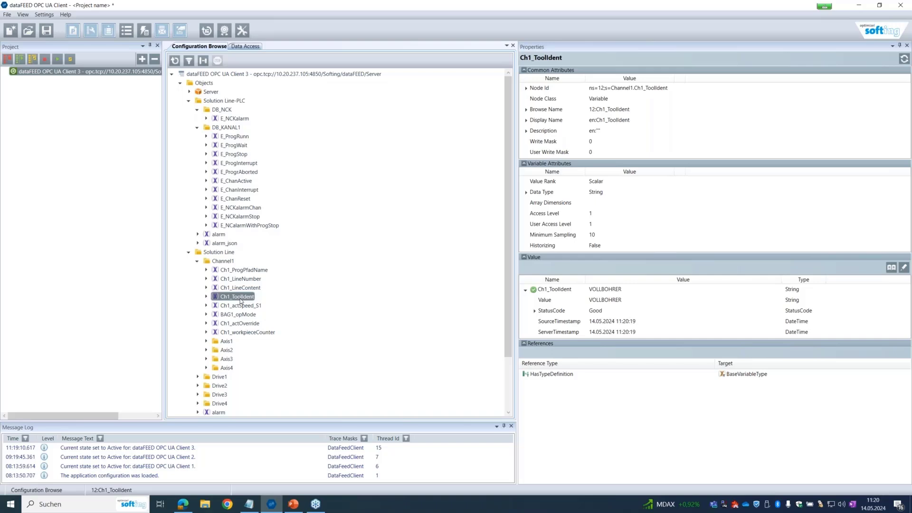
{"action": "scroll", "coordinate": [259, 316], "scroll_direction": "down", "scroll_amount": 1}
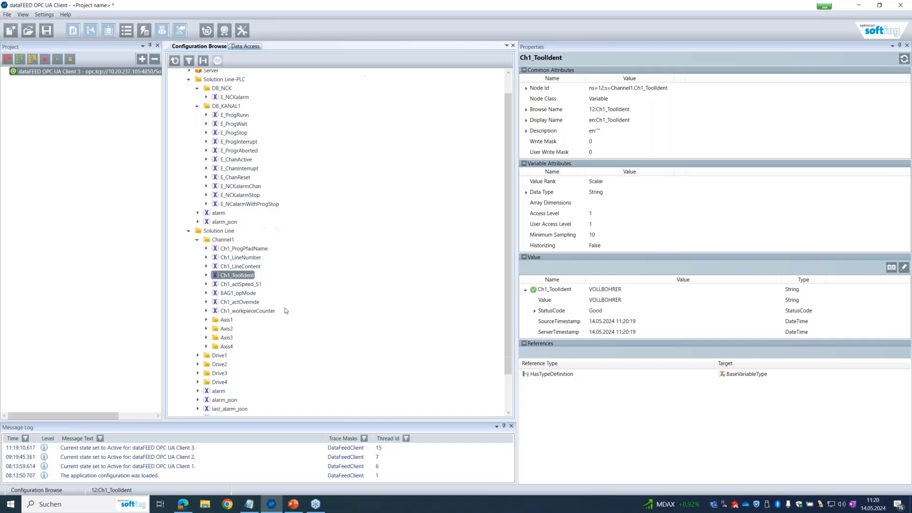
{"action": "left_click", "coordinate": [246, 312]}
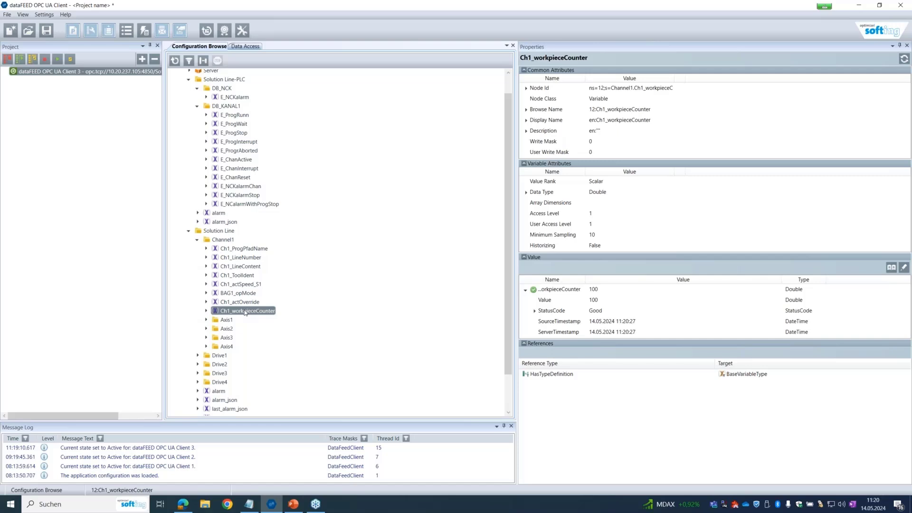
{"action": "scroll", "coordinate": [245, 310], "scroll_direction": "down", "scroll_amount": 2}
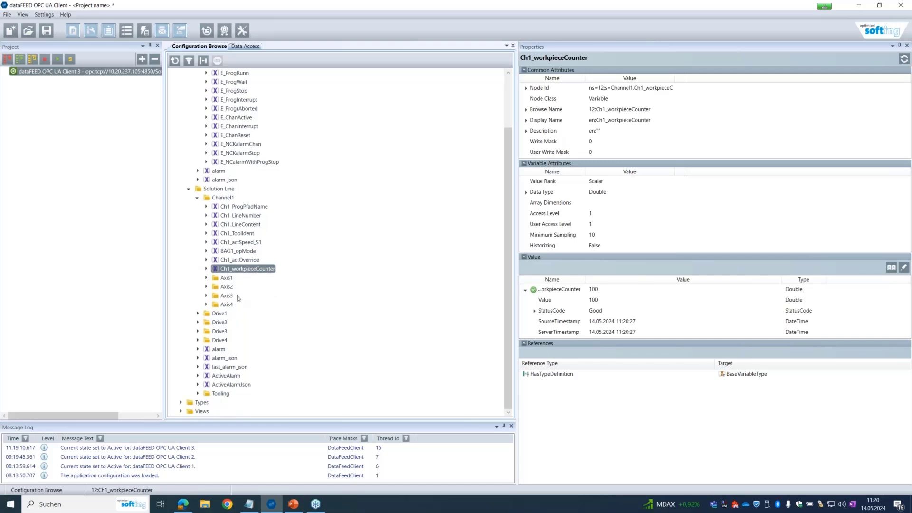
Expand Axis2 and Axis3 and read their MCS/WCS positions, re-reading Ch1_actPos_MCS_AX3
{"action": "left_click", "coordinate": [206, 288]}
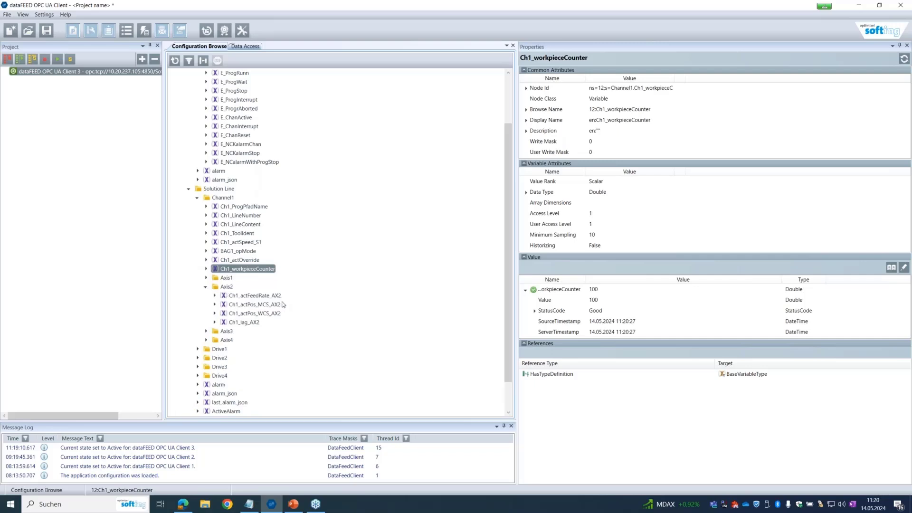
{"action": "left_click", "coordinate": [268, 305]}
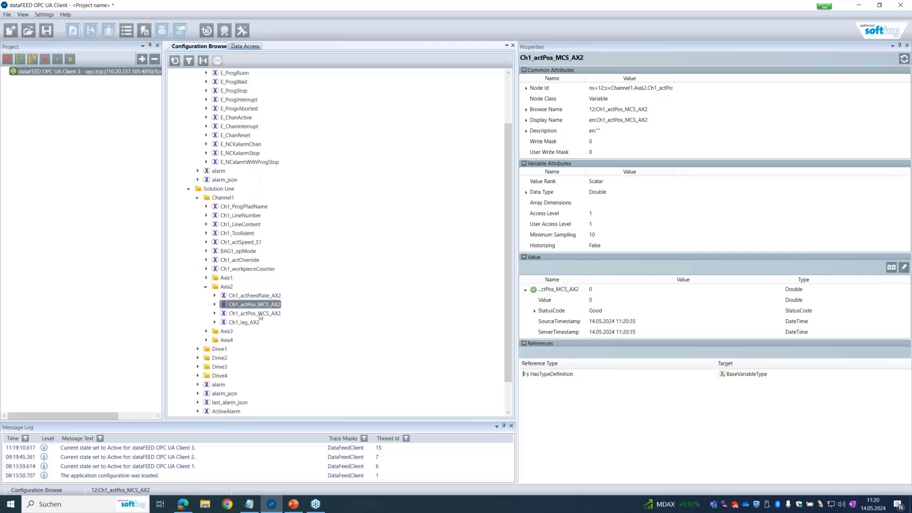
{"action": "left_click", "coordinate": [263, 313]}
{"action": "left_click", "coordinate": [207, 331]}
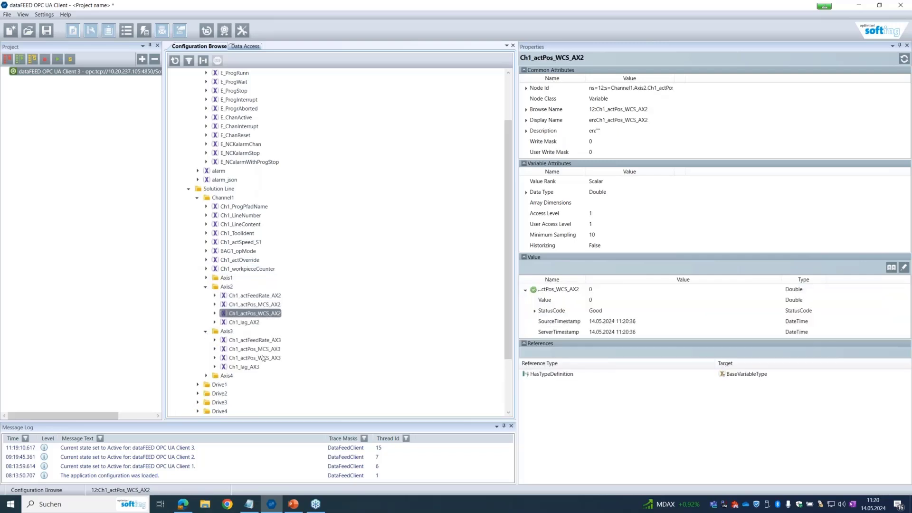
{"action": "left_click", "coordinate": [261, 351]}
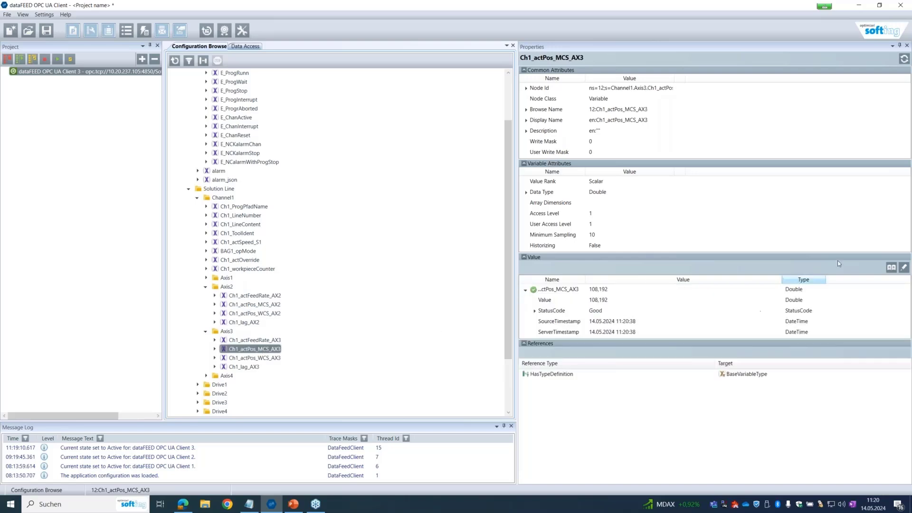
{"action": "left_click", "coordinate": [890, 268]}
{"action": "left_click", "coordinate": [891, 268]}
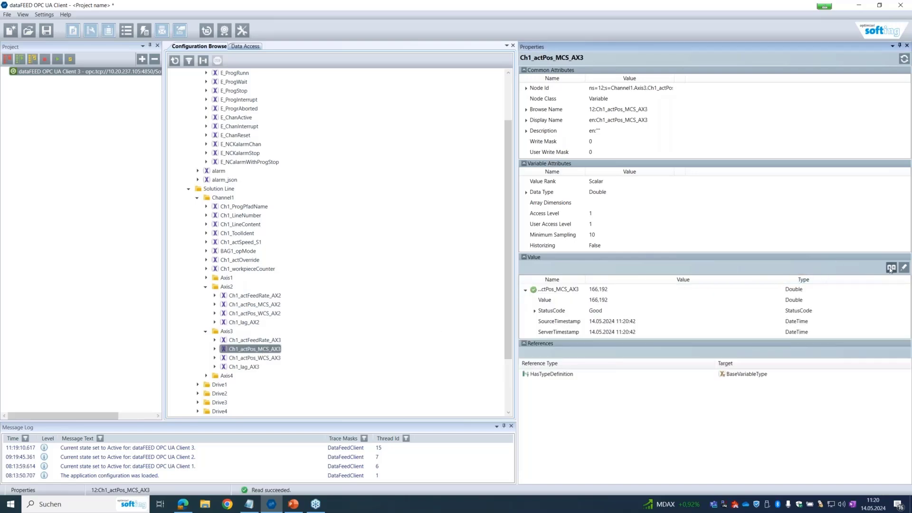
{"action": "left_click", "coordinate": [891, 269]}
{"action": "left_click", "coordinate": [891, 268]}
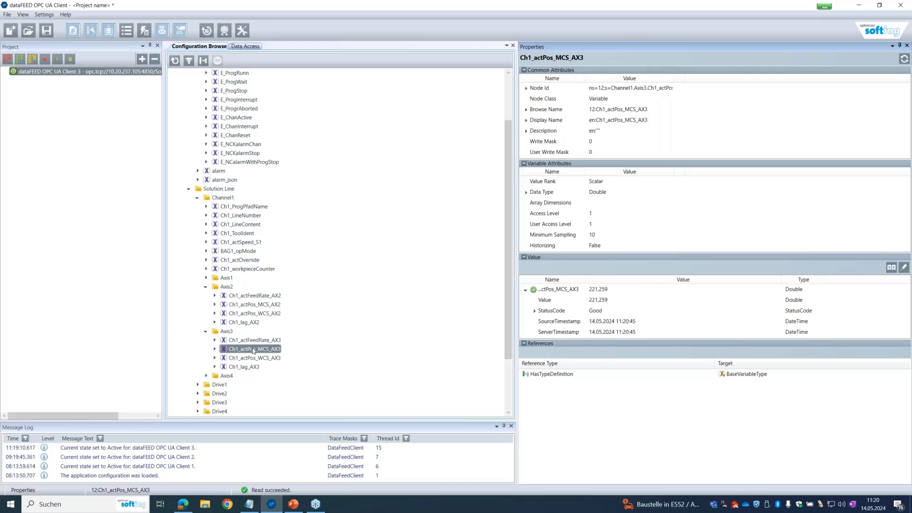
Expand Drive1 and read V1_Iq_act_smooth_r0030 and V1_Mot_temp_r0035 (30,41522)
{"action": "scroll", "coordinate": [253, 351], "scroll_direction": "down", "scroll_amount": 3}
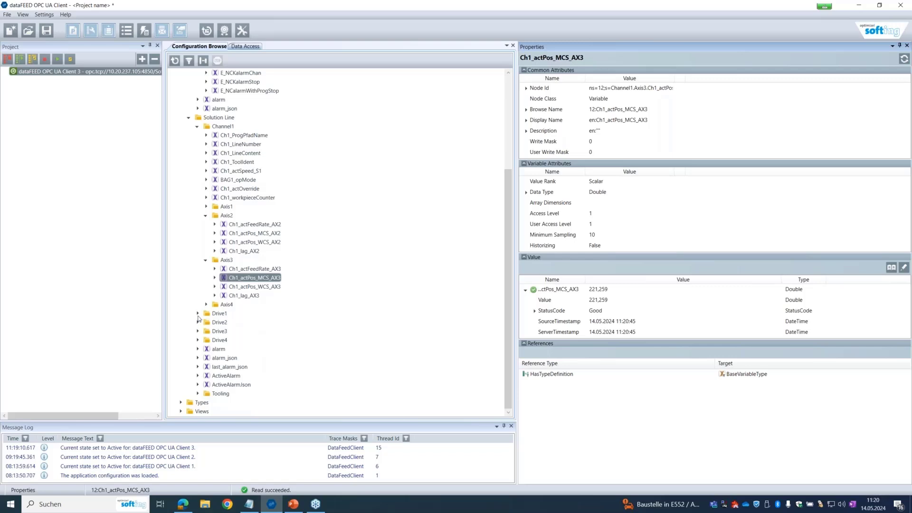
{"action": "left_click", "coordinate": [198, 314]}
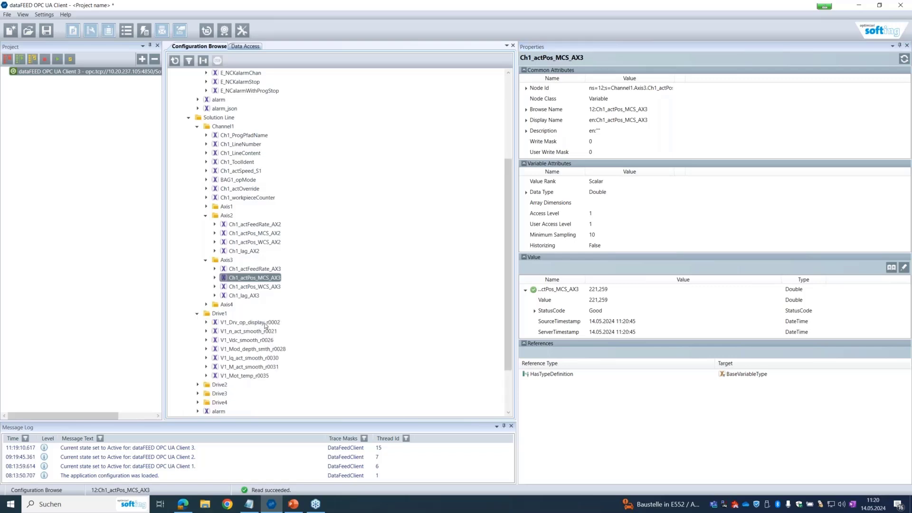
{"action": "left_click", "coordinate": [240, 359]}
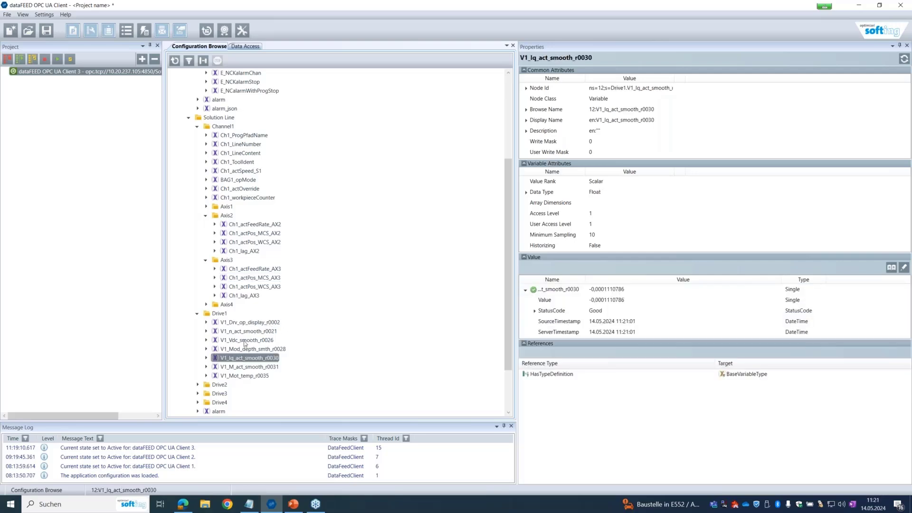
{"action": "left_click", "coordinate": [246, 376]}
{"action": "scroll", "coordinate": [261, 351], "scroll_direction": "down", "scroll_amount": 2}
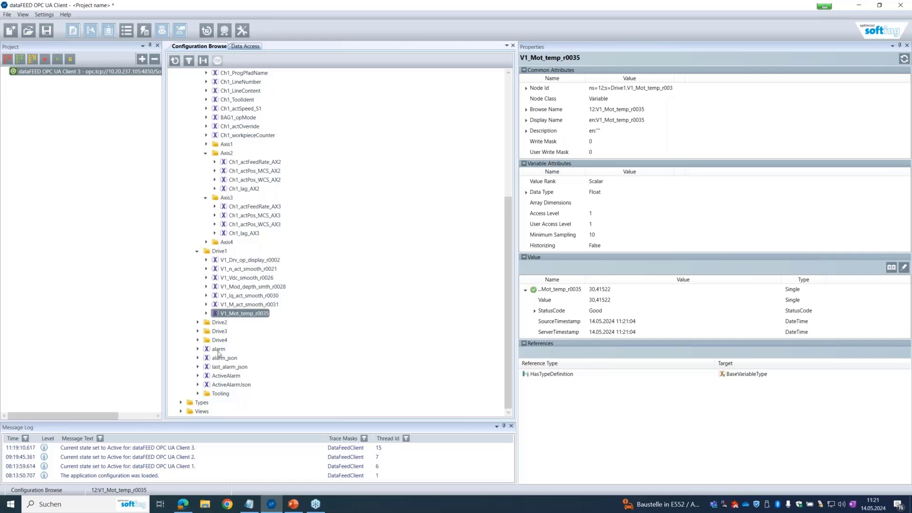
Expand the alarm value into its entries, then open Tooling > TOA_1 > KettenMagazin1
{"action": "left_click", "coordinate": [219, 350]}
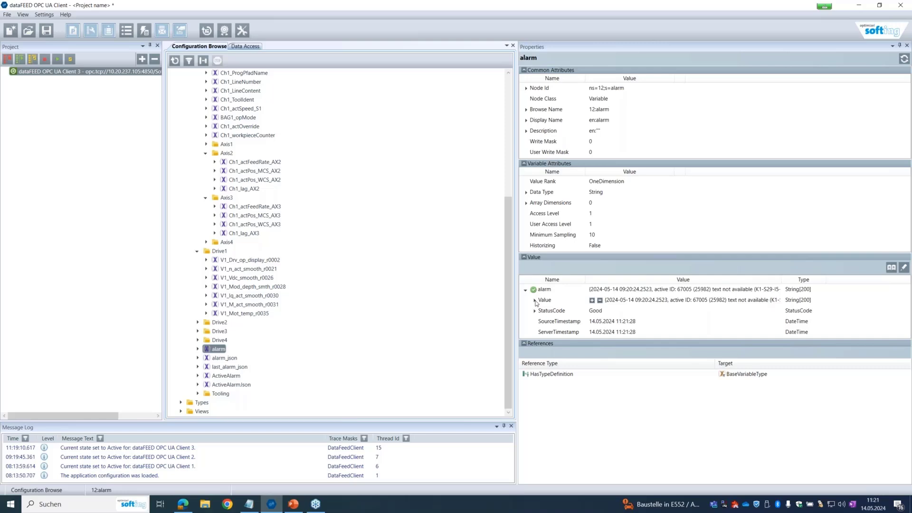
{"action": "left_click", "coordinate": [535, 301]}
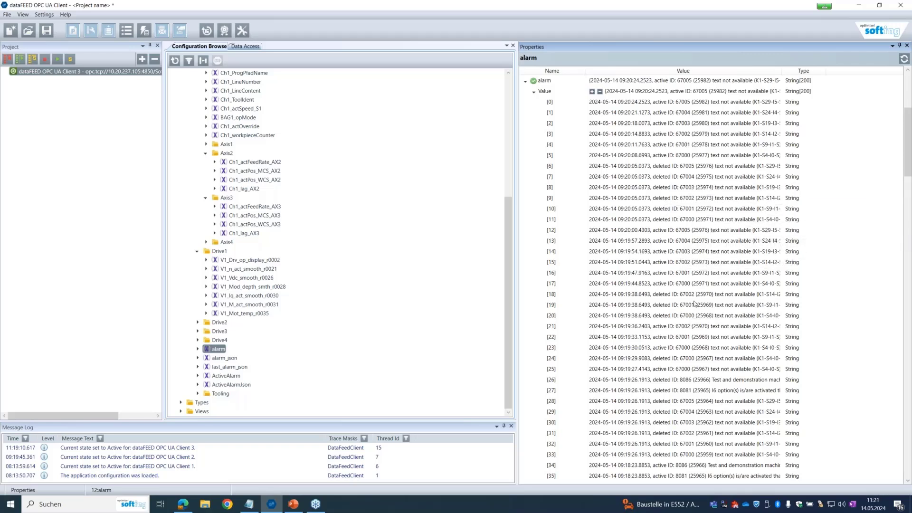
{"action": "left_click", "coordinate": [199, 399]}
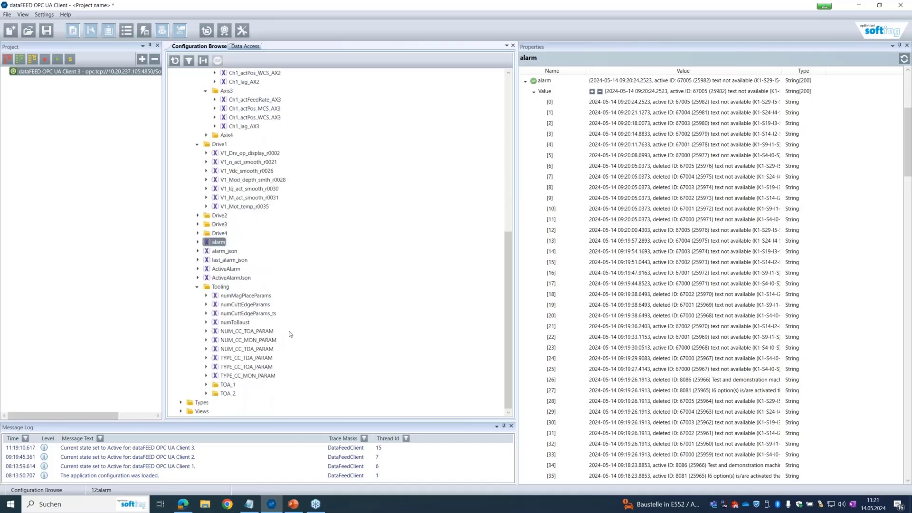
{"action": "left_click", "coordinate": [206, 385]}
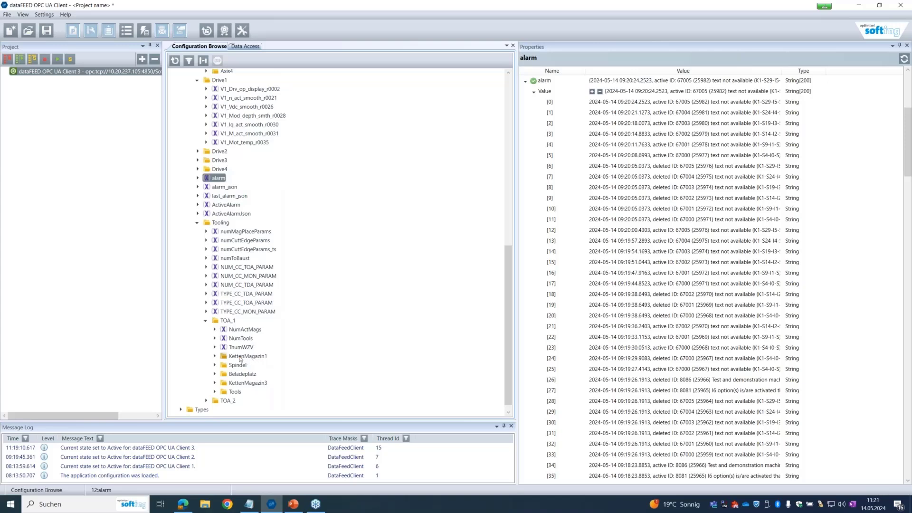
{"action": "left_click", "coordinate": [215, 356]}
{"action": "scroll", "coordinate": [271, 257], "scroll_direction": "down", "scroll_amount": 11}
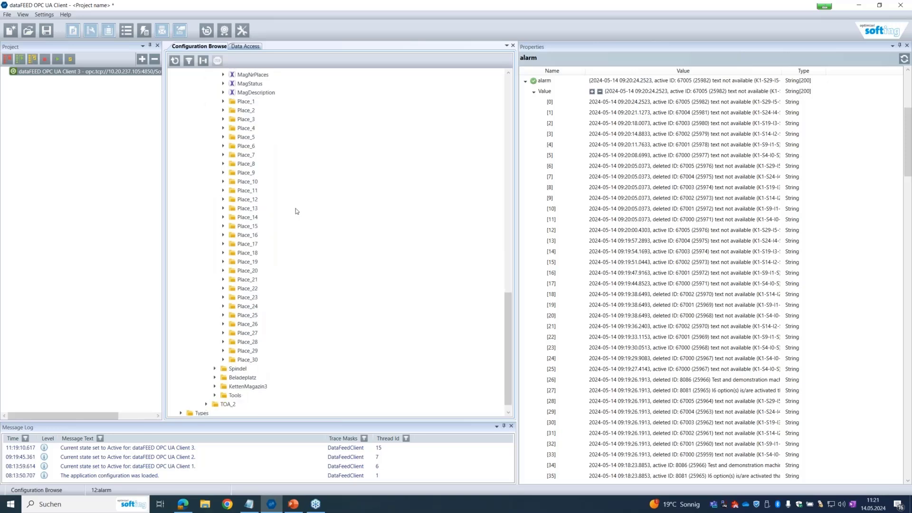
{"action": "scroll", "coordinate": [295, 211], "scroll_direction": "up", "scroll_amount": 4}
Check Place_1's Tool_no, Tool_ID and Type_of_tool_monitoring, then collapse TOA_1
{"action": "left_click", "coordinate": [223, 208]}
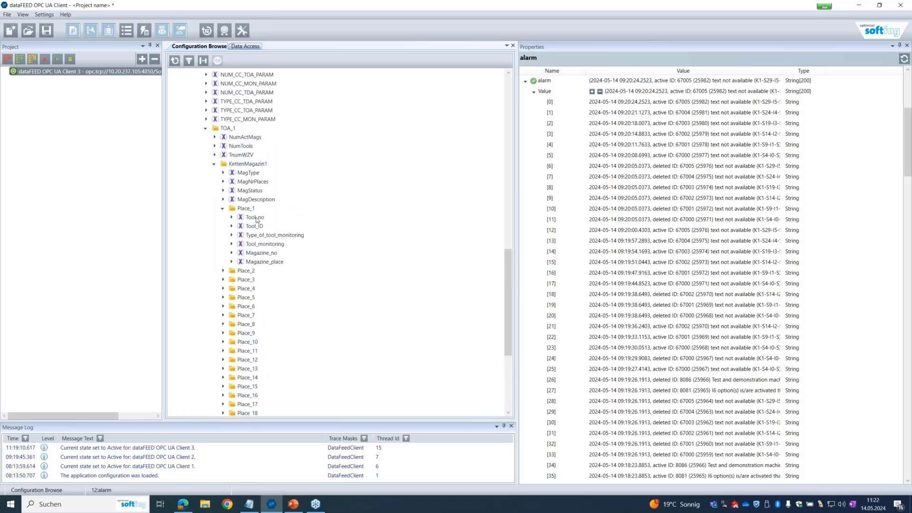
{"action": "left_click", "coordinate": [256, 218]}
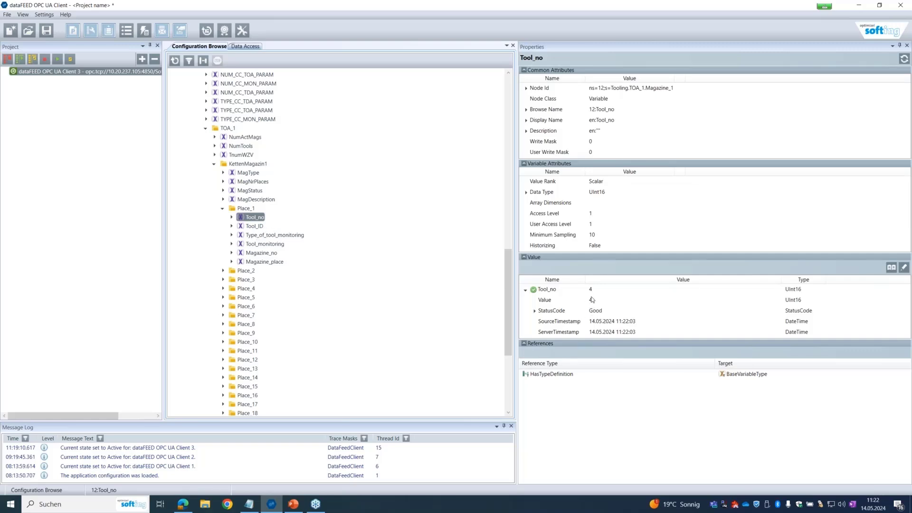
{"action": "left_click", "coordinate": [251, 227]}
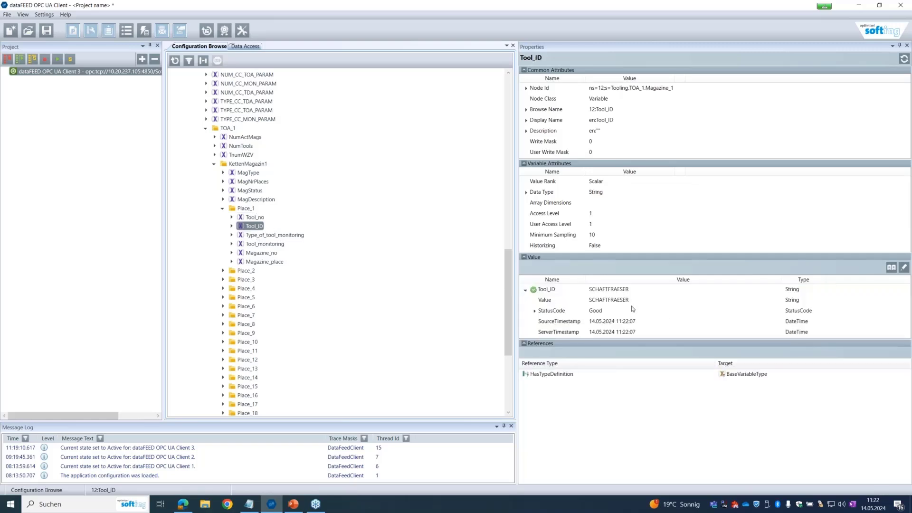
{"action": "left_click", "coordinate": [292, 237]}
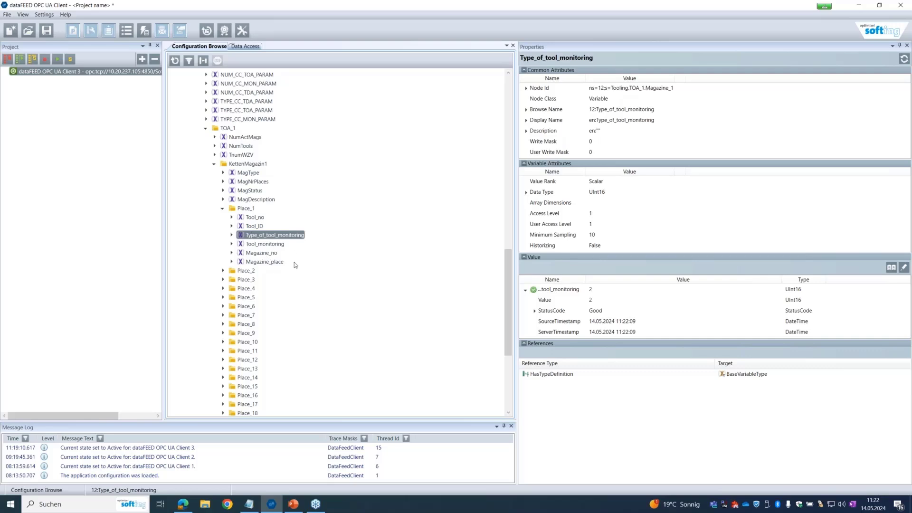
{"action": "scroll", "coordinate": [288, 268], "scroll_direction": "down", "scroll_amount": 6}
{"action": "scroll", "coordinate": [265, 283], "scroll_direction": "up", "scroll_amount": 3}
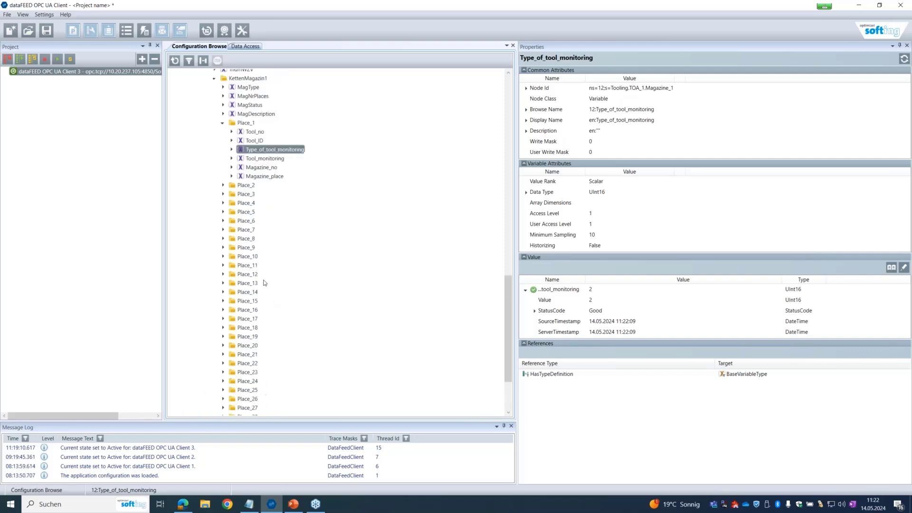
{"action": "scroll", "coordinate": [265, 282], "scroll_direction": "up", "scroll_amount": 4}
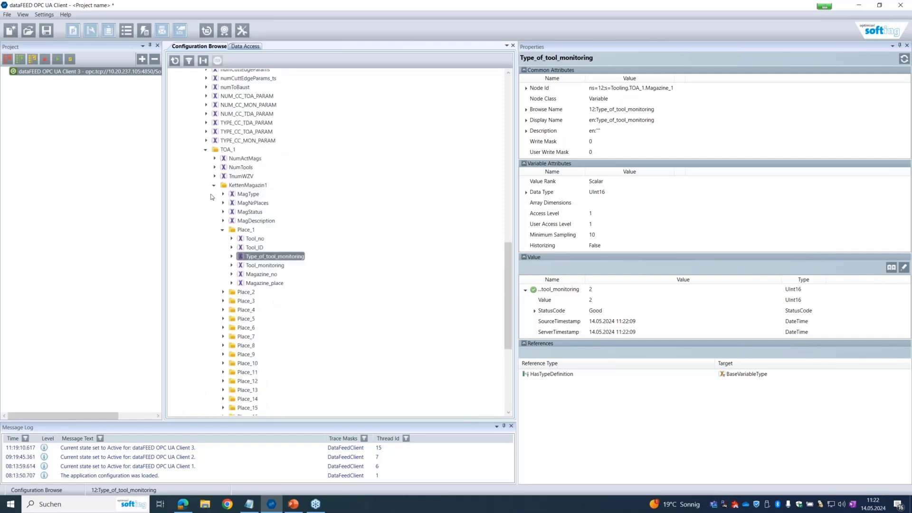
{"action": "left_click", "coordinate": [206, 150]}
{"action": "scroll", "coordinate": [262, 264], "scroll_direction": "up", "scroll_amount": 10}
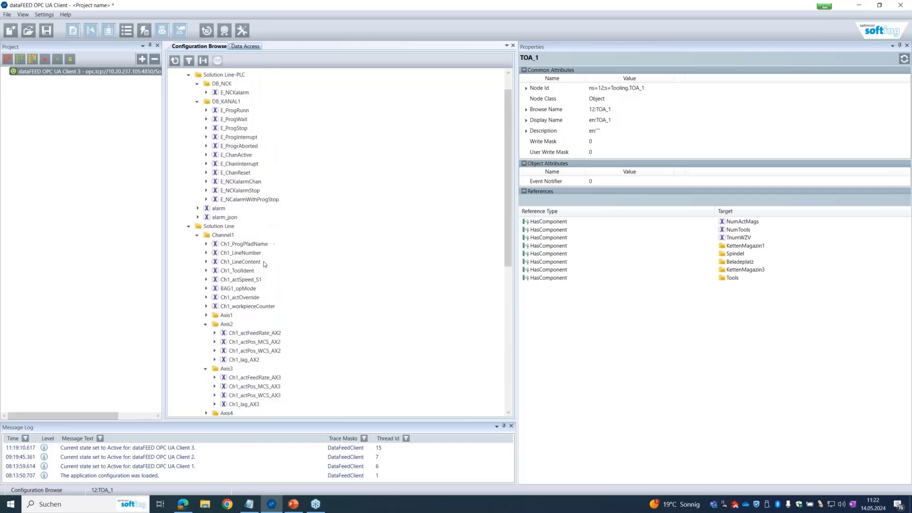
{"action": "scroll", "coordinate": [265, 264], "scroll_direction": "up", "scroll_amount": 2}
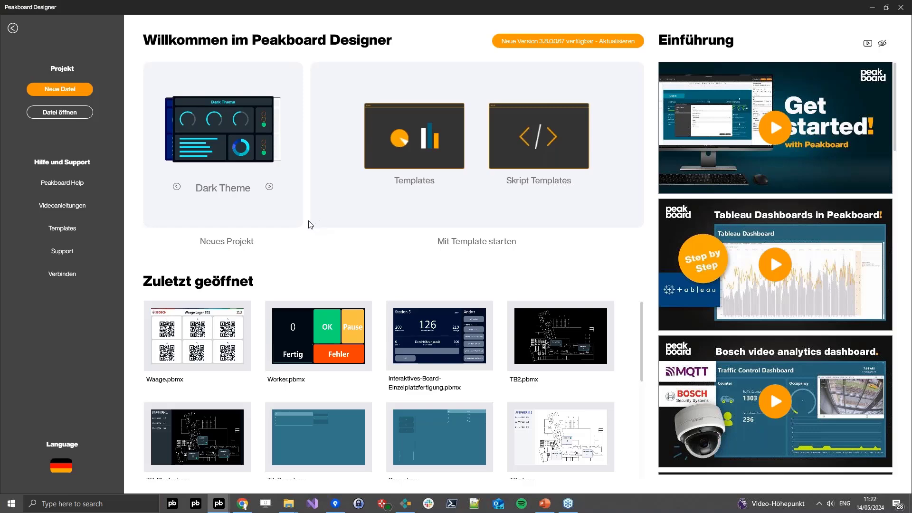
From the Done folder, drop floorplanblack.png onto Screen1 as the resource floorplanblack_png
{"action": "left_click", "coordinate": [12, 30]}
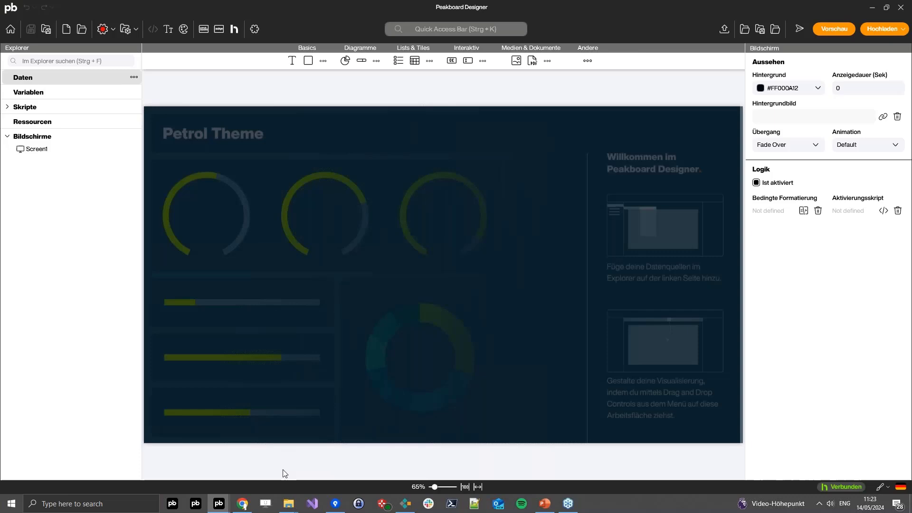
{"action": "mouse_move", "coordinate": [286, 509]}
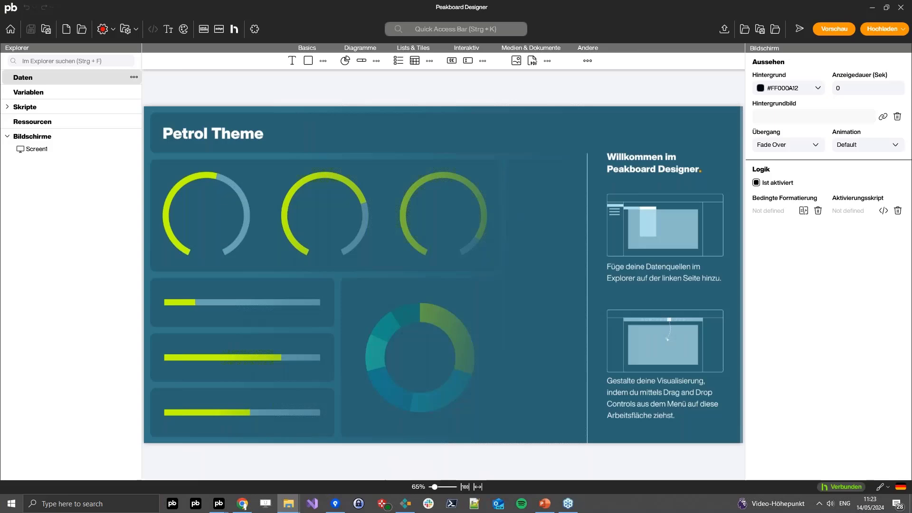
{"action": "left_click", "coordinate": [288, 504]}
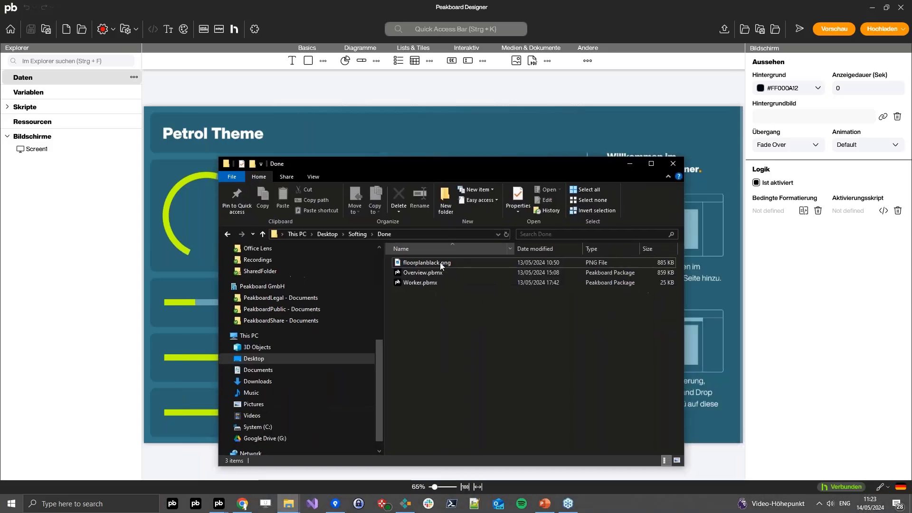
{"action": "left_click_drag", "start_coordinate": [425, 265], "coordinate": [713, 268]}
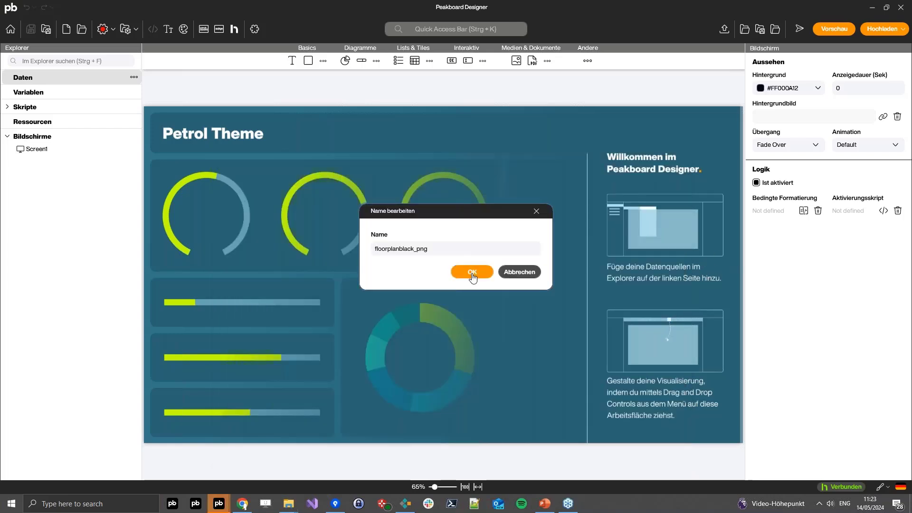
{"action": "left_click", "coordinate": [472, 277]}
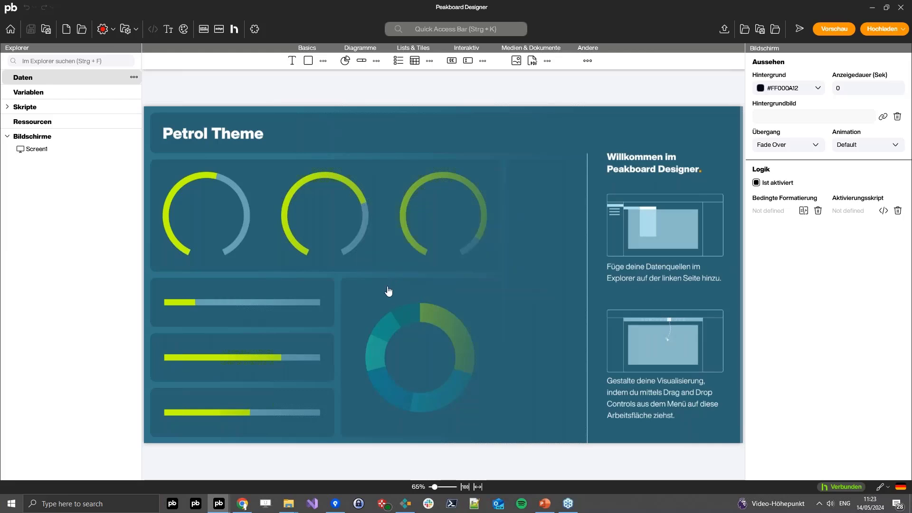
{"action": "left_click", "coordinate": [224, 173]}
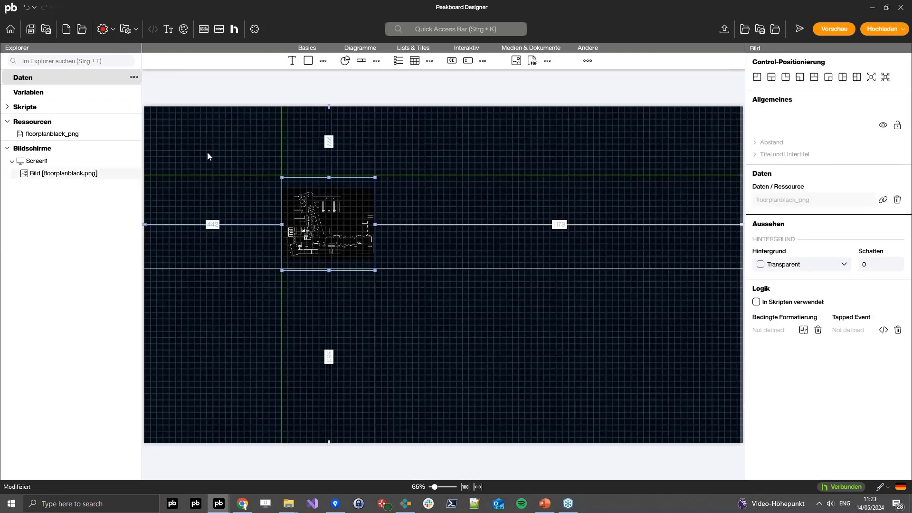
Stretch the floorplan image across the full 1920x1080 screen and lock it with Sperren
{"action": "left_click_drag", "start_coordinate": [236, 199], "coordinate": [771, 436]}
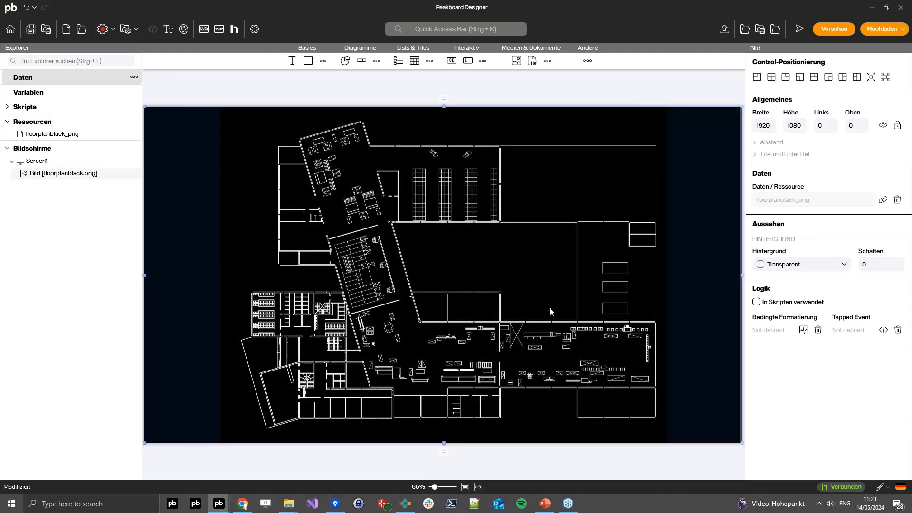
{"action": "right_click", "coordinate": [492, 320]}
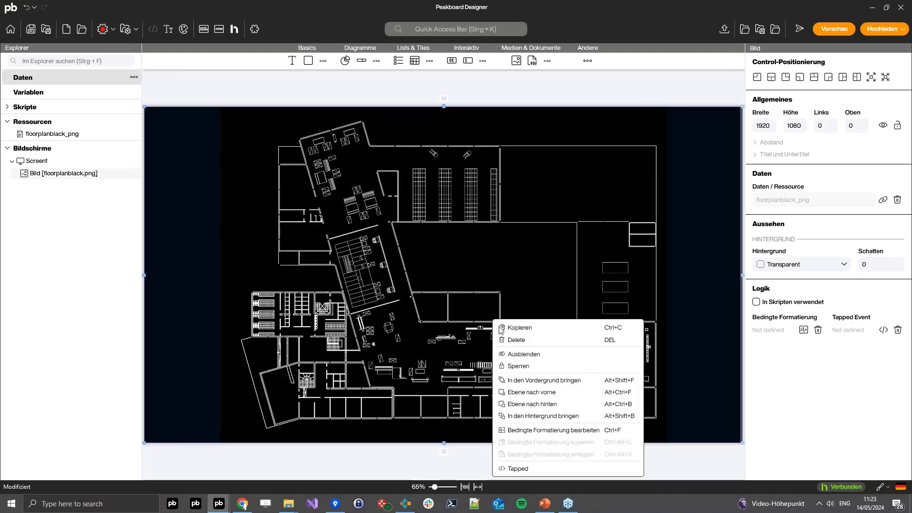
{"action": "left_click", "coordinate": [519, 367]}
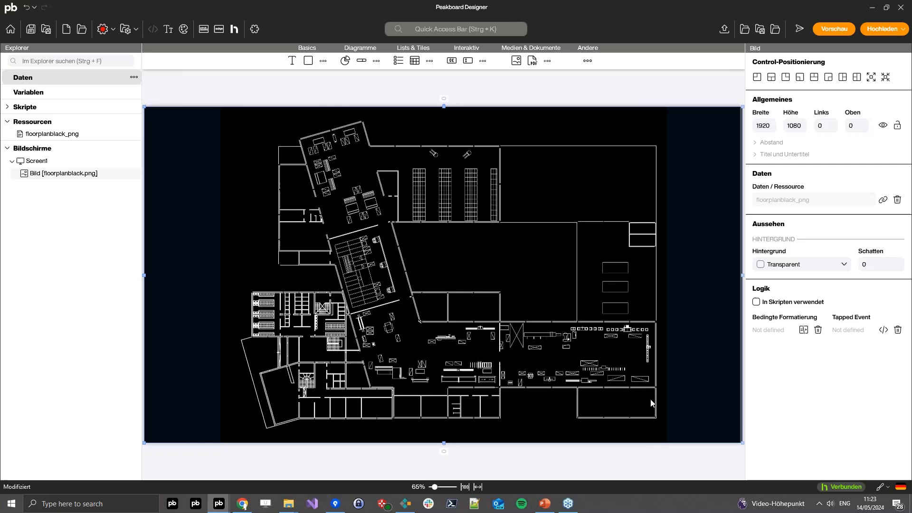
{"action": "left_click", "coordinate": [532, 326]}
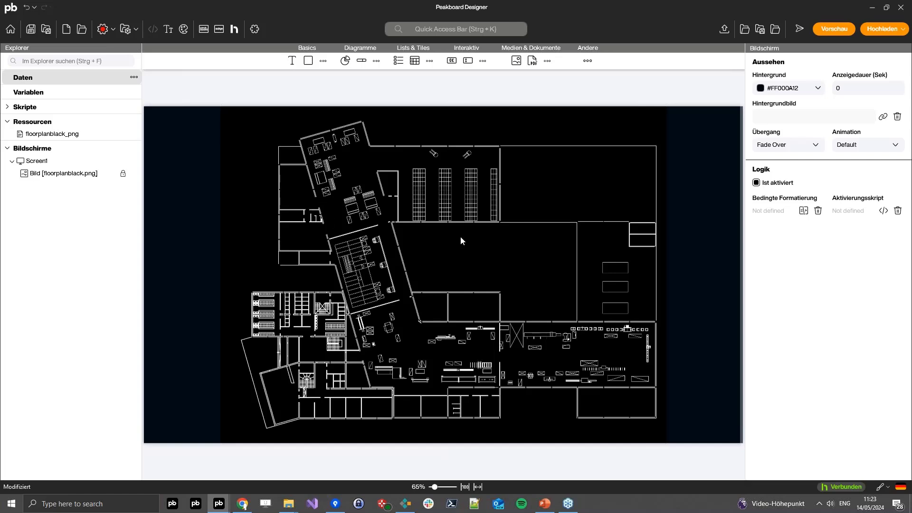
Show the Datenquelle hinzufügen list of data source types for Daten, including OPC UA
{"action": "left_click", "coordinate": [134, 77]}
{"action": "mouse_move", "coordinate": [156, 89]}
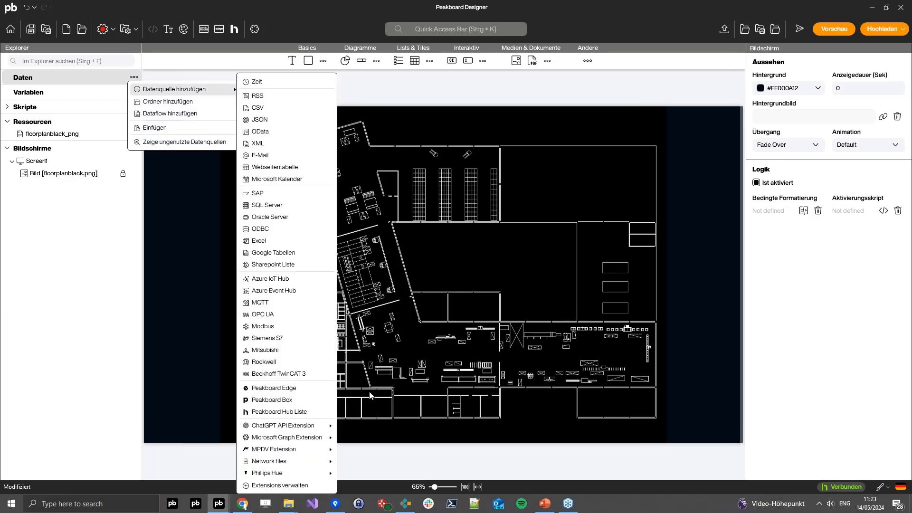